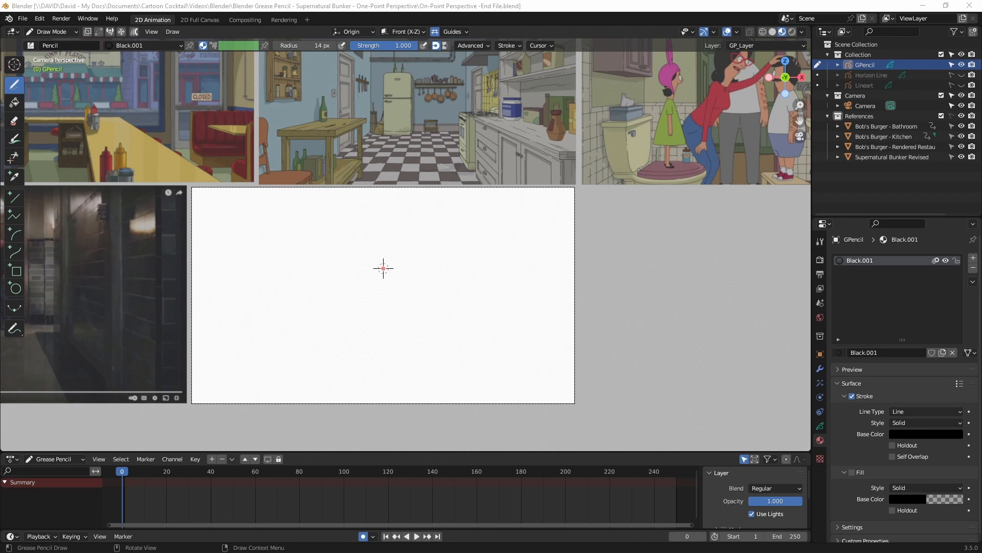
Draw a long horizontal pencil line across the upper canvas with stroke Post-Processing enabled and the drawing guides turned off
scroll(383, 268, down, 1)
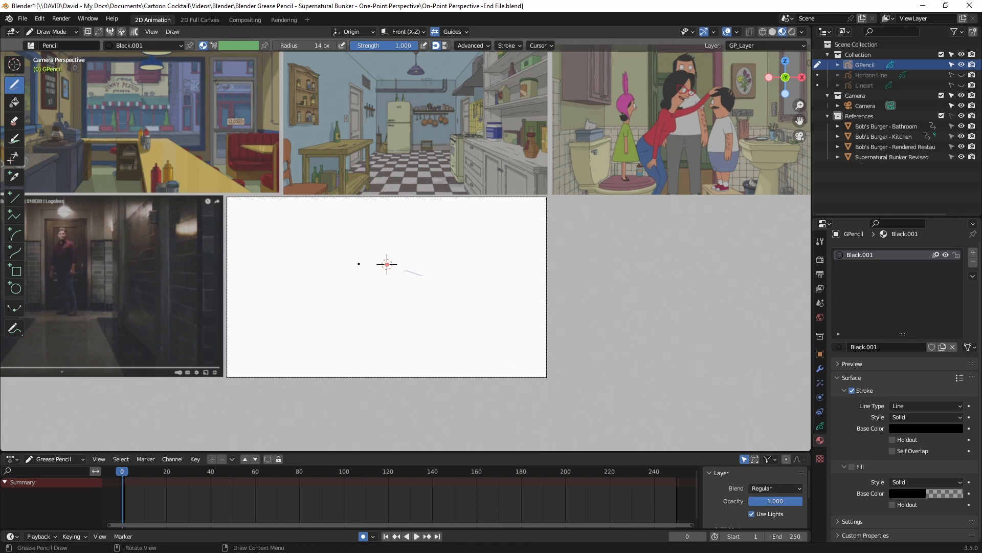
scroll(358, 264, up, 3)
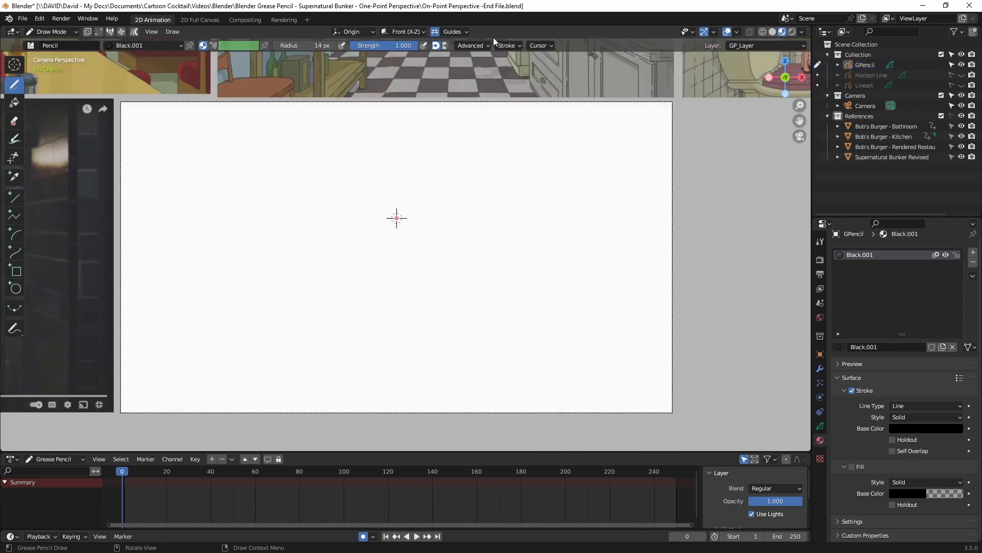
click(509, 46)
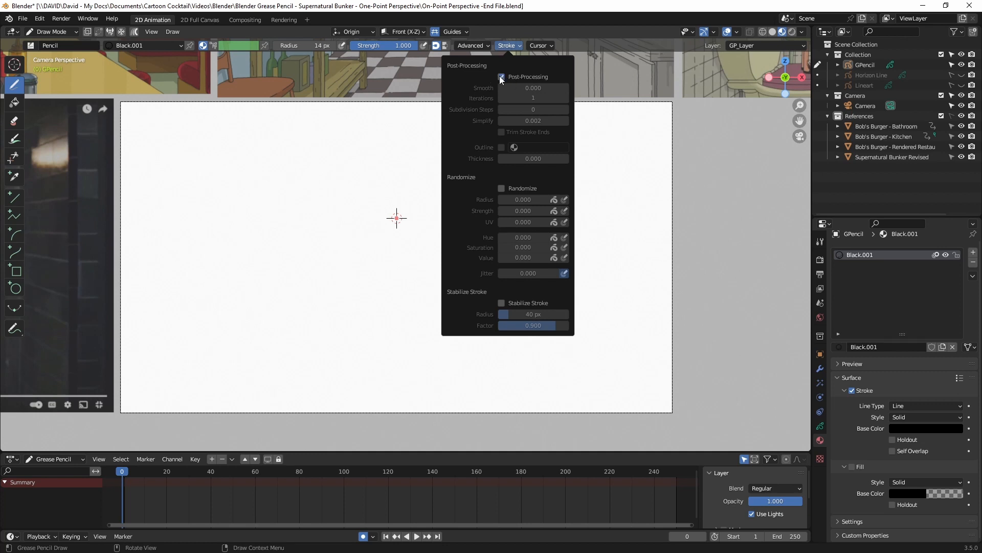
click(500, 77)
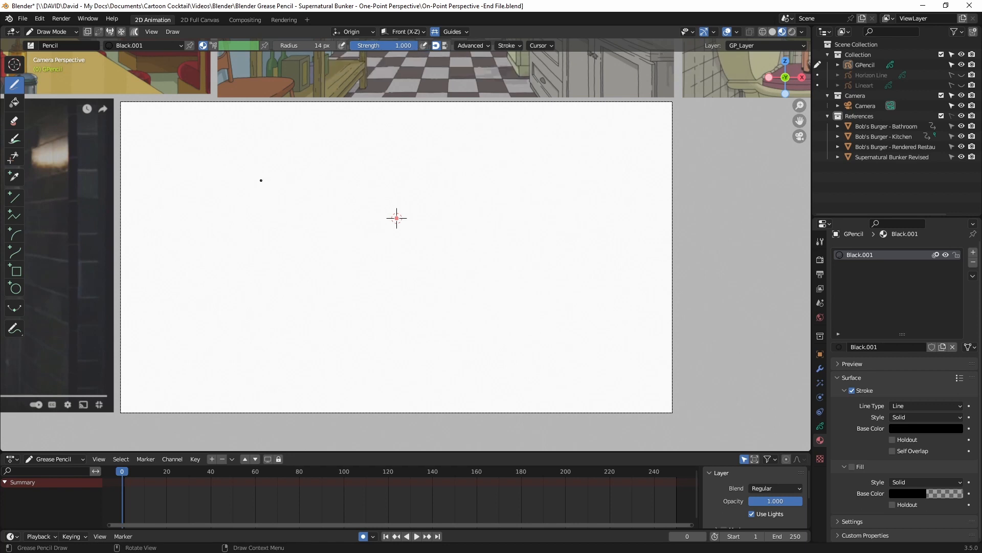
click(435, 32)
drag(262, 168, 573, 166)
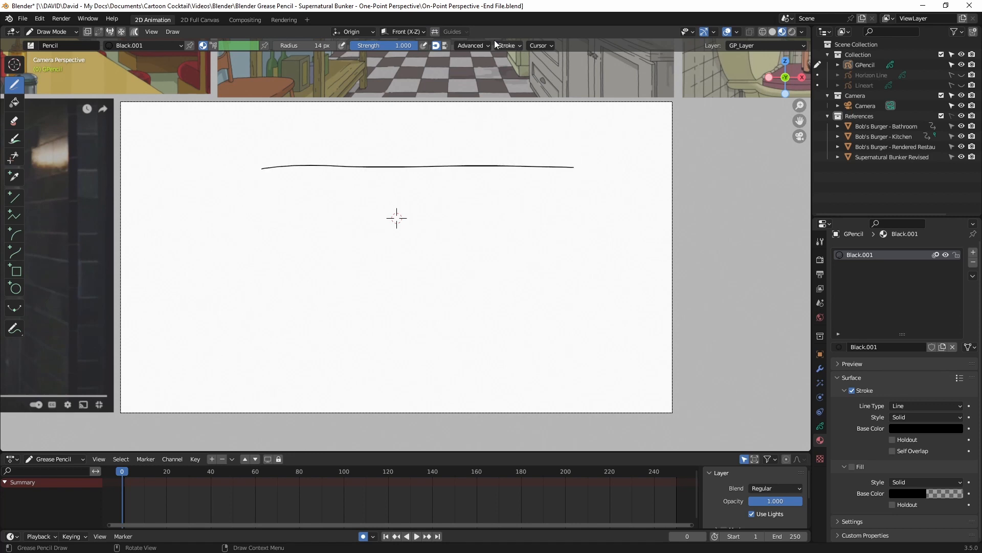
Disable stroke Post-Processing and draw a second long pencil line below the first one
click(509, 45)
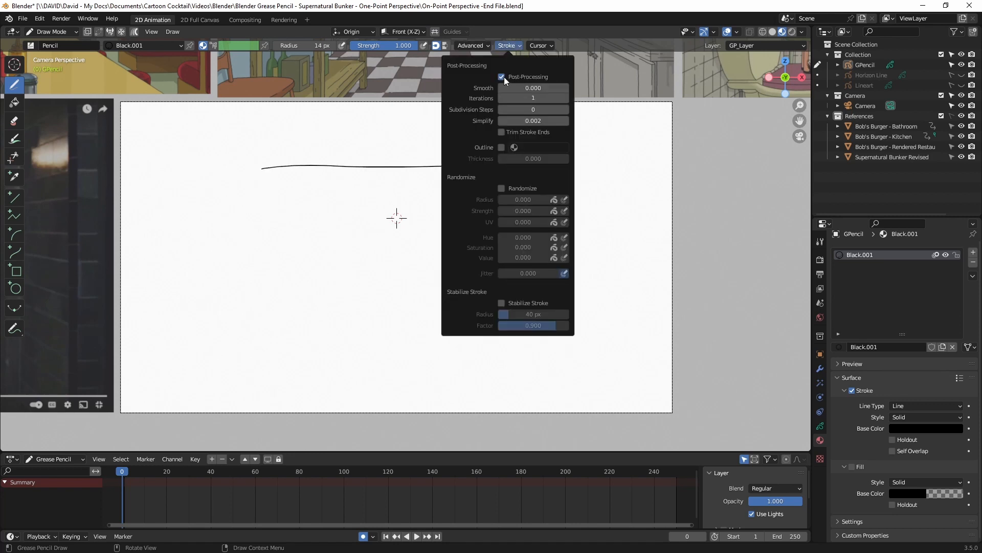
click(502, 76)
drag(262, 211, 608, 223)
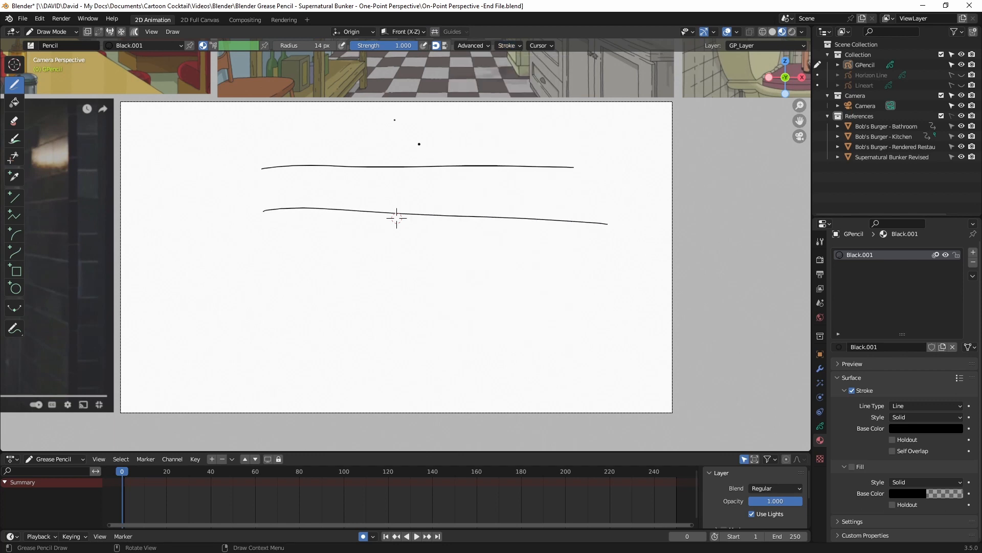
Select both strokes in Edit Mode to compare the point density of the two lines
click(60, 32)
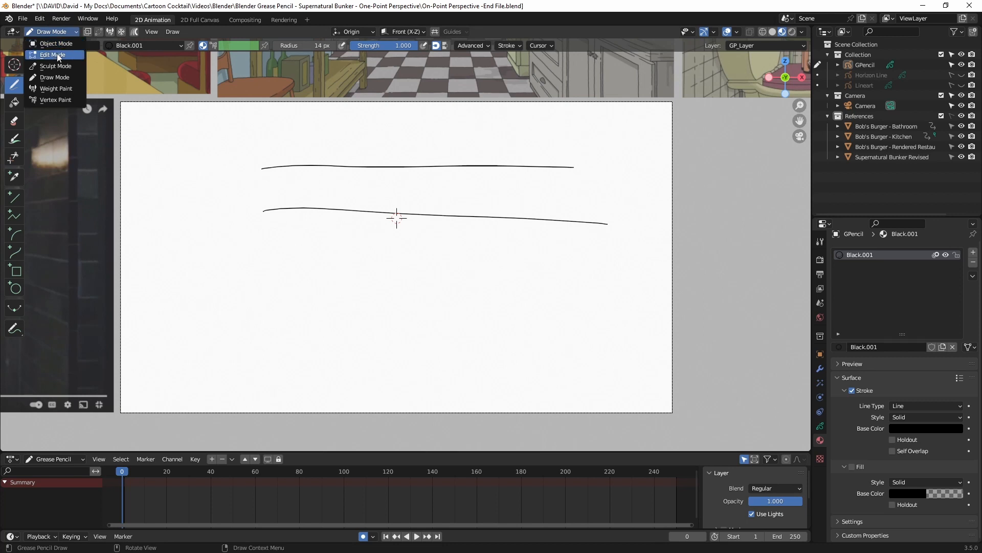
click(57, 53)
mouse_move(224, 140)
mouse_down()
mouse_move(614, 259)
mouse_move(660, 260)
mouse_up()
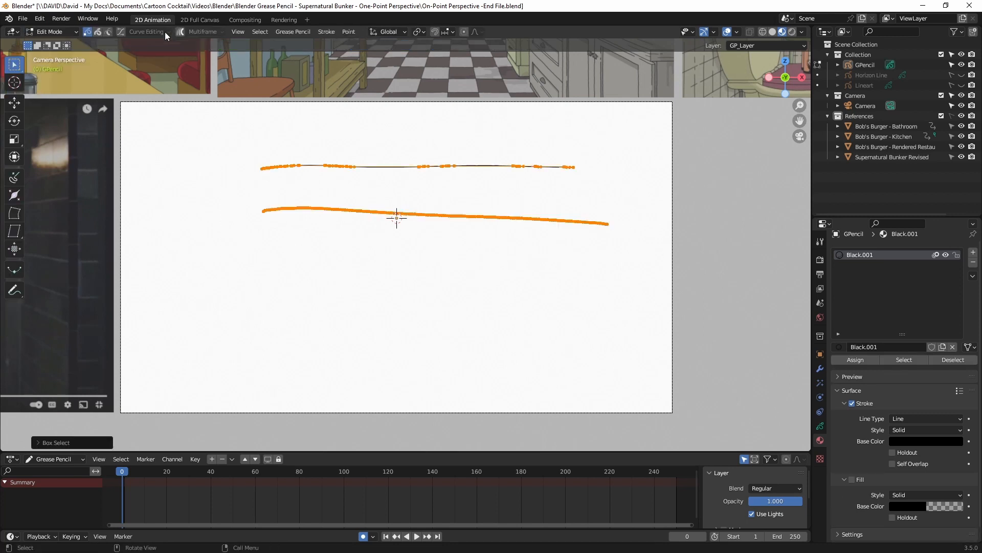
scroll(554, 203, up, 2)
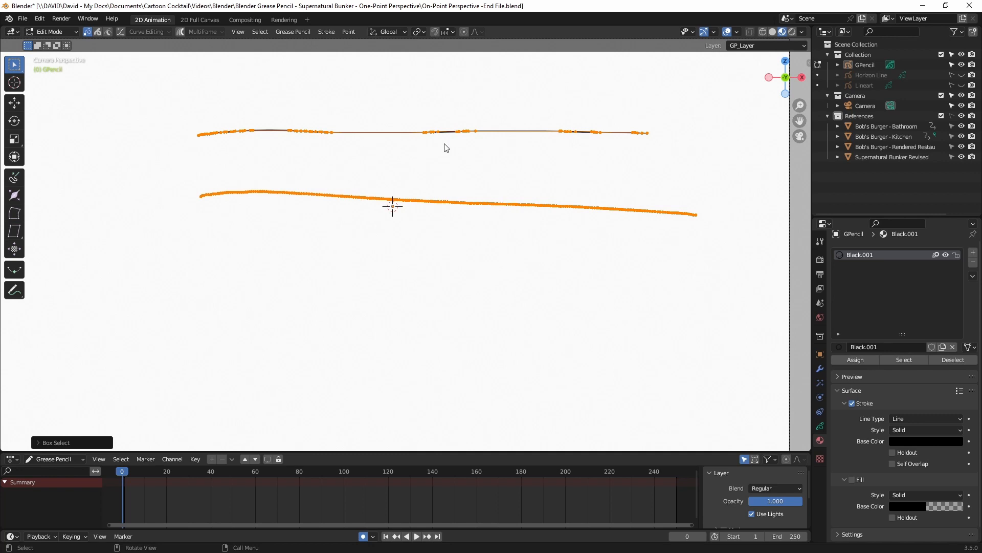
Return to Draw Mode and fade the right end of the upper line with the Eraser Soft brush
click(49, 34)
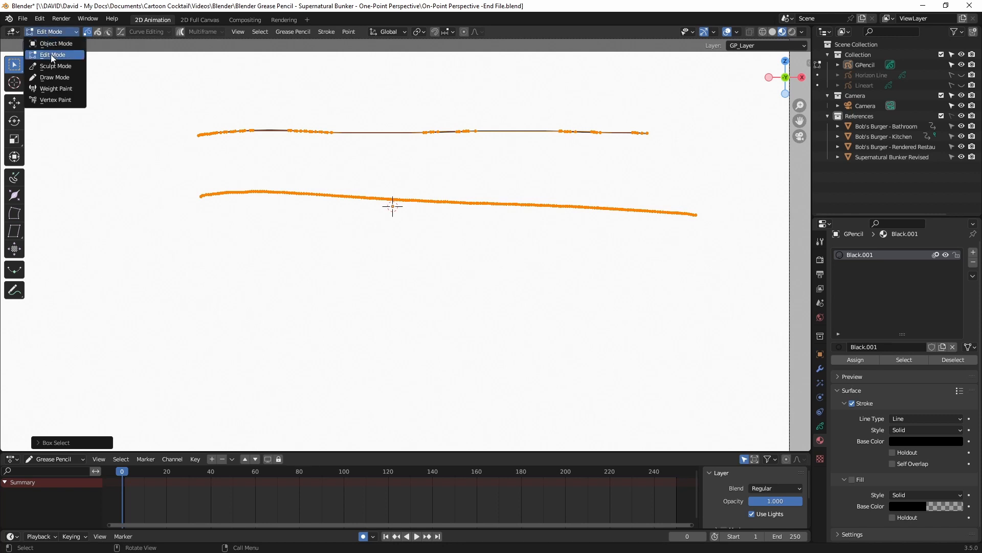
click(54, 77)
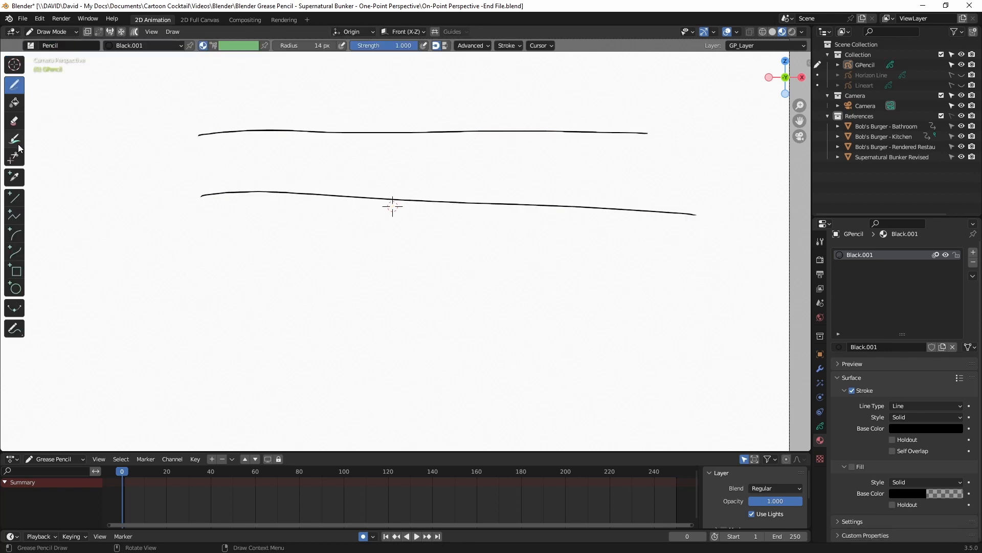
click(14, 120)
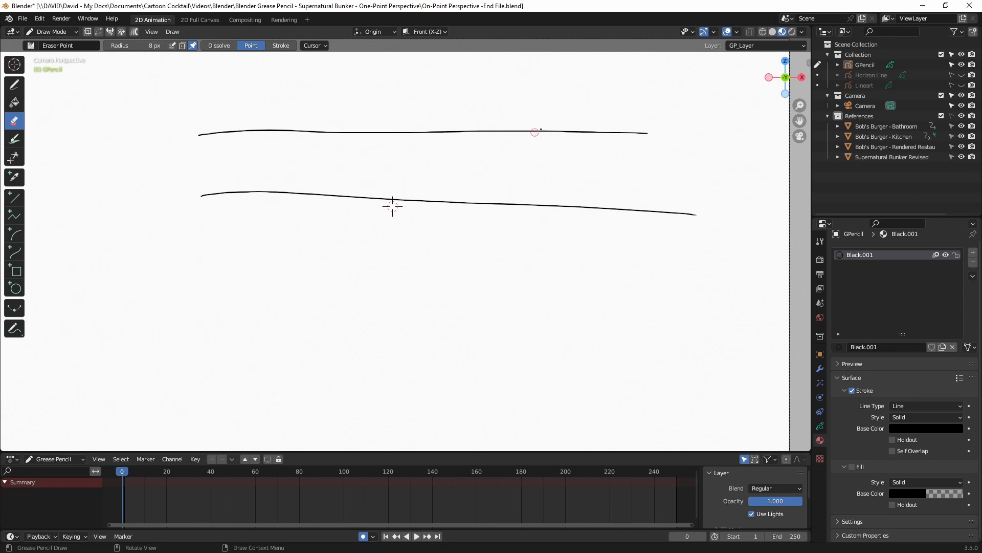
click(32, 46)
click(129, 79)
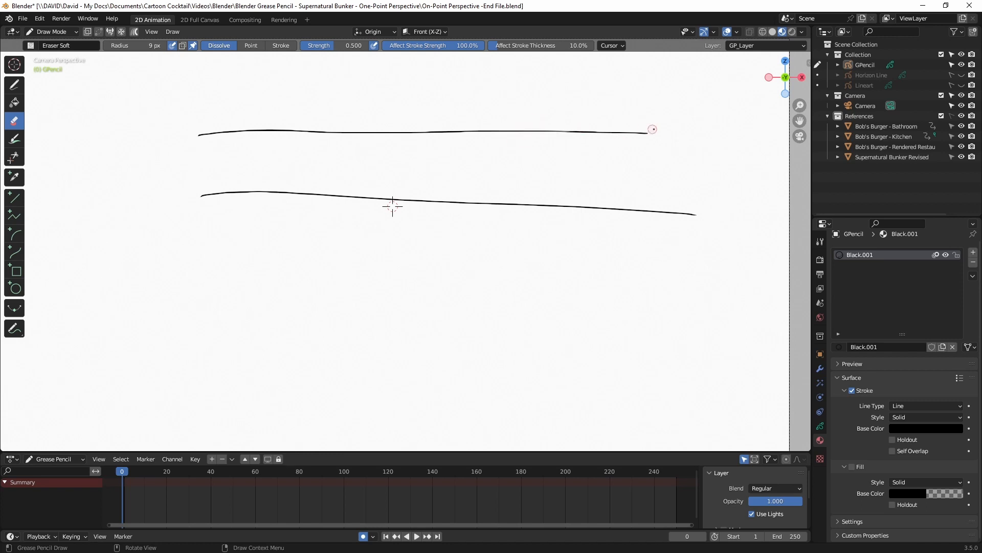
drag(649, 127, 642, 134)
Erase the right-hand portions of both lines with the Eraser Point brush and undo both erasures
click(31, 46)
click(92, 72)
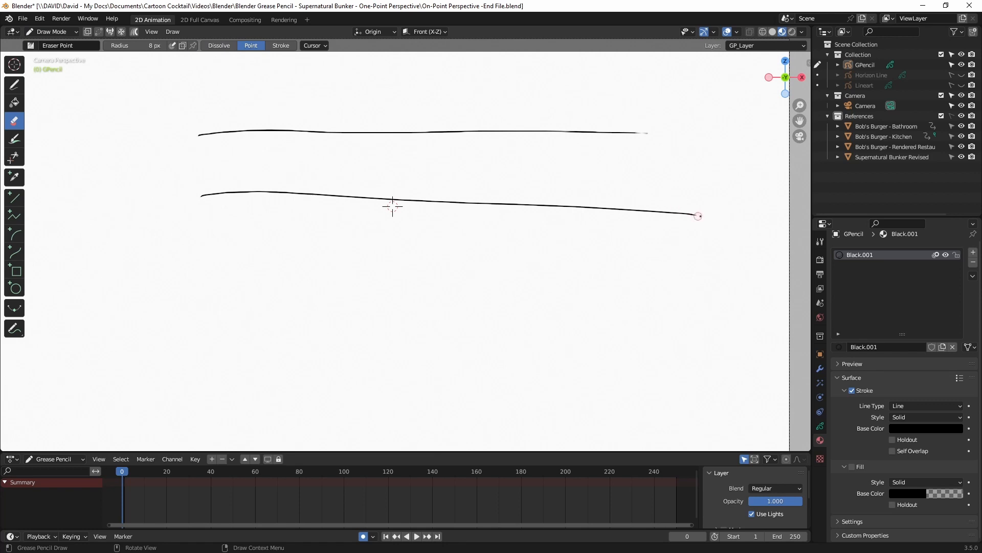
drag(697, 215, 545, 206)
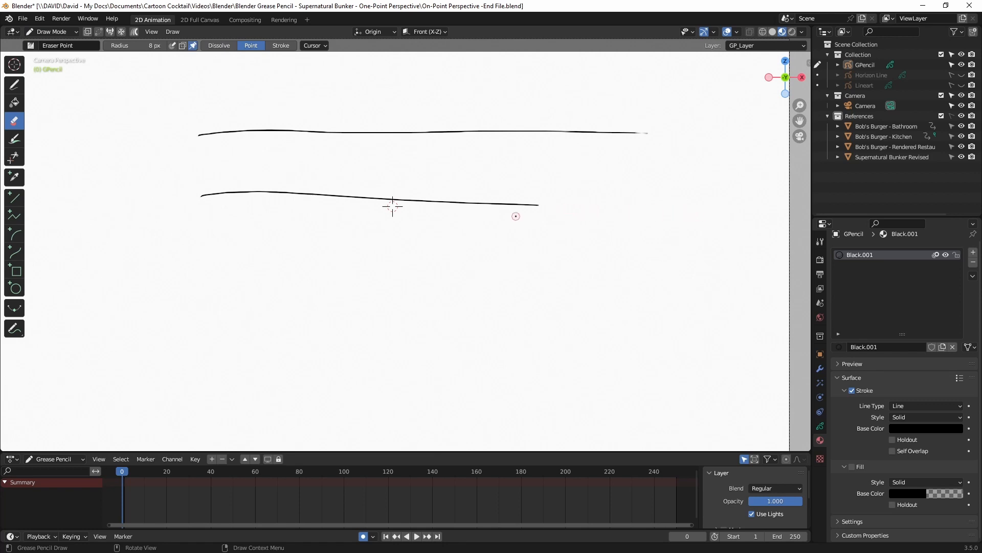
drag(643, 133, 436, 137)
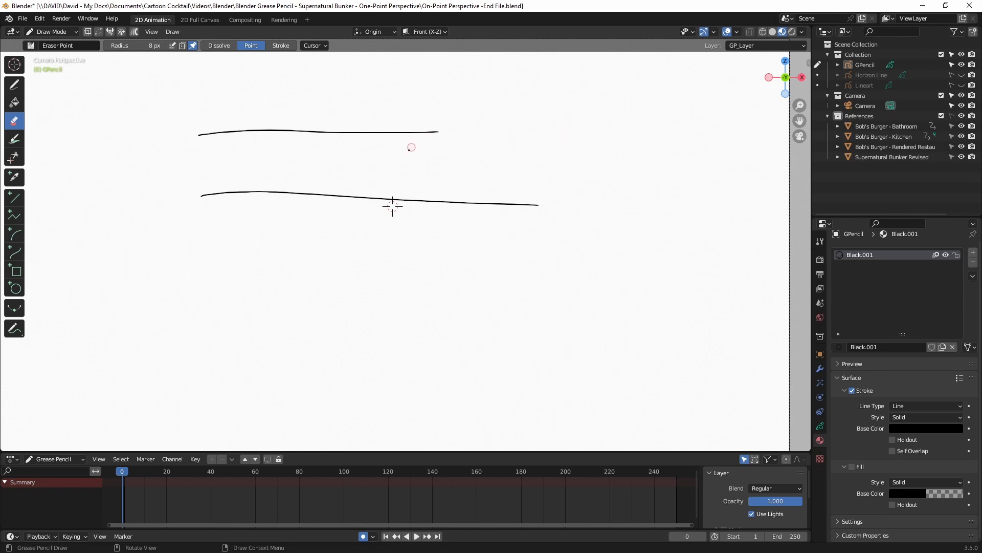
key(ctrl+z)
key(ctrl+z)
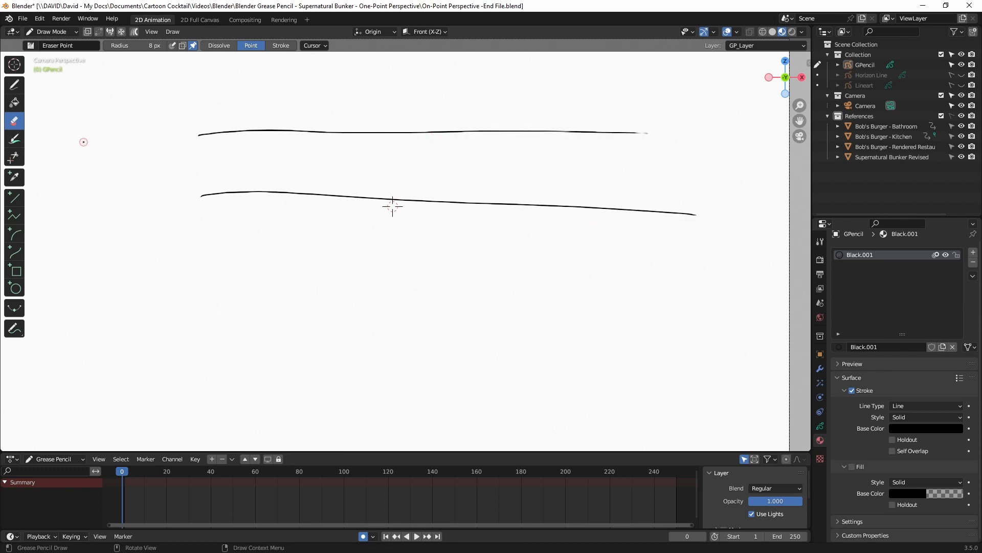
Draw a vertical pencil line crossing both horizontal lines in the right half of the canvas
click(16, 90)
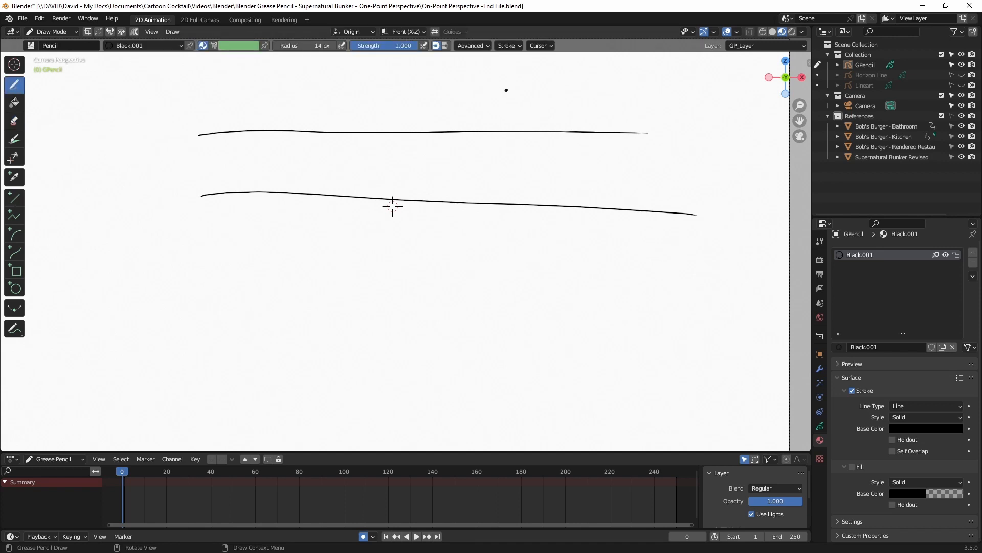
drag(511, 89, 517, 306)
Erase a small gap in the lower horizontal line just right of the vertical line with Eraser Point, undoing the trial erasures
click(14, 121)
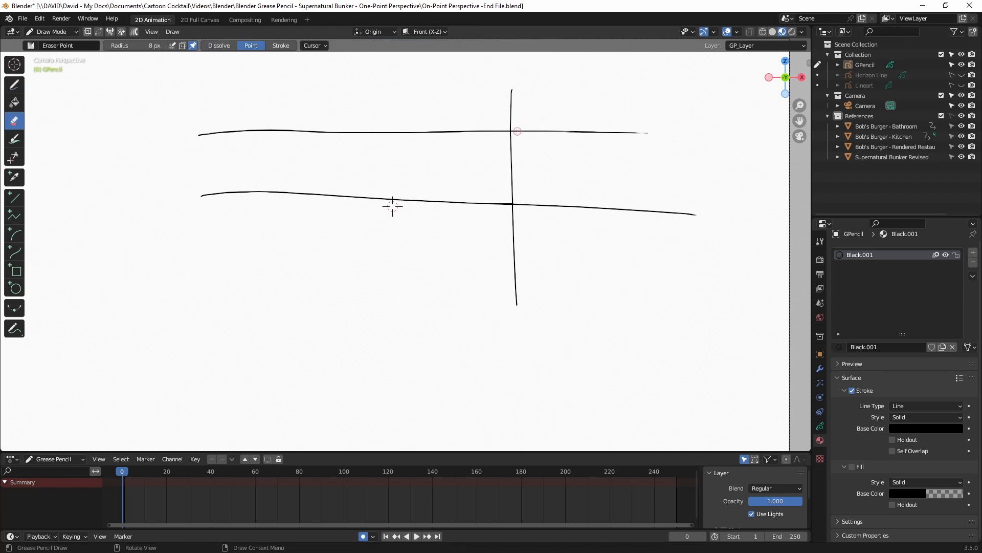
drag(517, 133, 511, 137)
drag(542, 128, 573, 131)
key(ctrl+z)
key(ctrl+z)
mouse_move(542, 199)
mouse_down()
mouse_move(505, 206)
mouse_move(546, 204)
mouse_move(536, 210)
mouse_up()
key(ctrl+z)
key(ctrl+z)
click(522, 205)
Draw a third horizontal pencil line below the others, ending at the vertical line, and switch back to the Erase tool
click(15, 84)
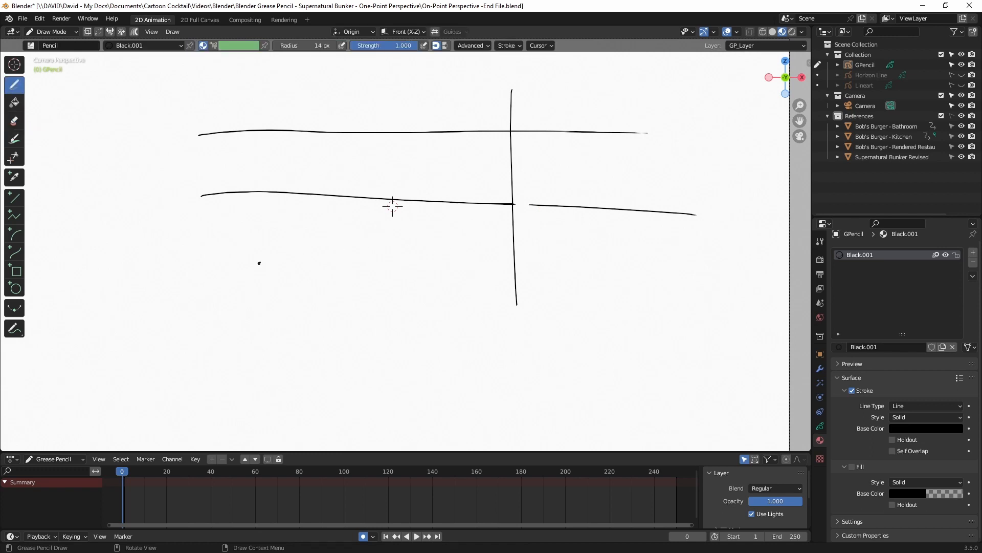
mouse_move(249, 258)
mouse_down()
mouse_move(542, 266)
mouse_move(520, 264)
mouse_up()
click(14, 121)
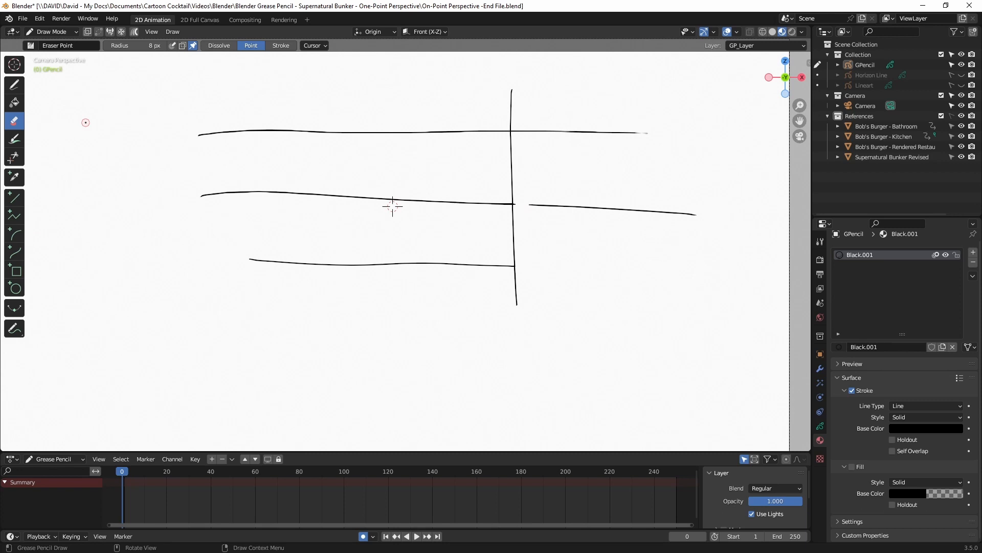
Delete the points of all test strokes in Edit Mode
click(60, 35)
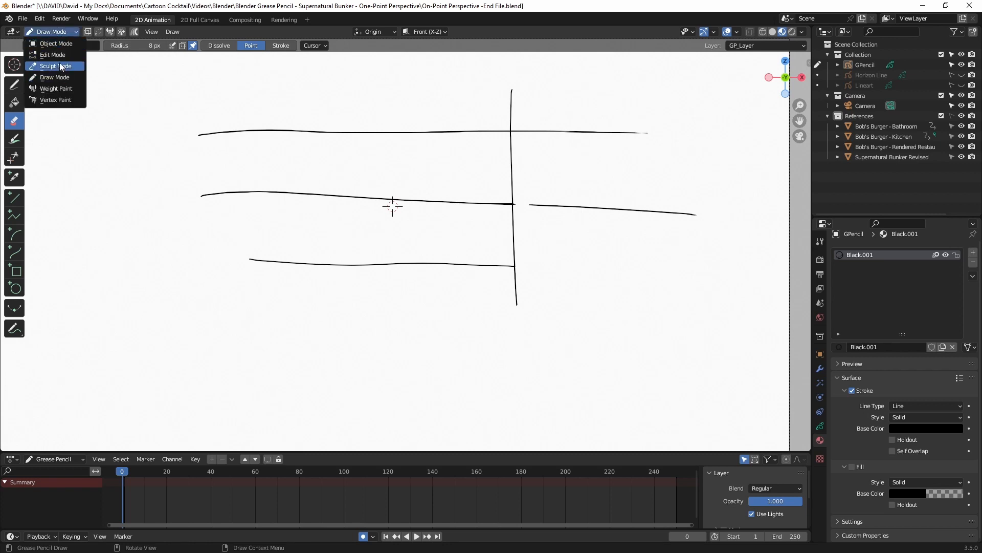
click(58, 55)
drag(573, 318, 737, 359)
key(x)
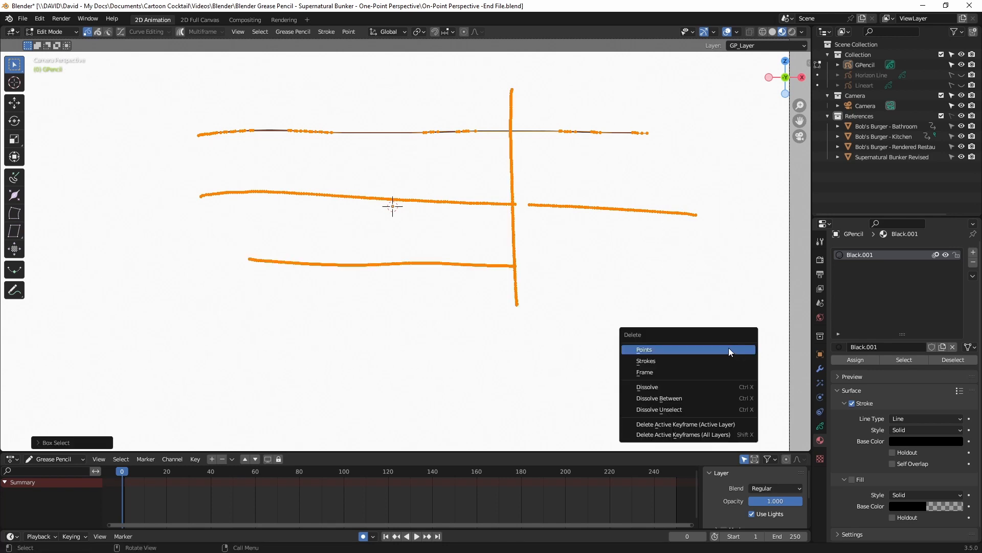
click(729, 348)
Return to Draw Mode with the Pencil brush and turn the drawing guides back on
click(57, 32)
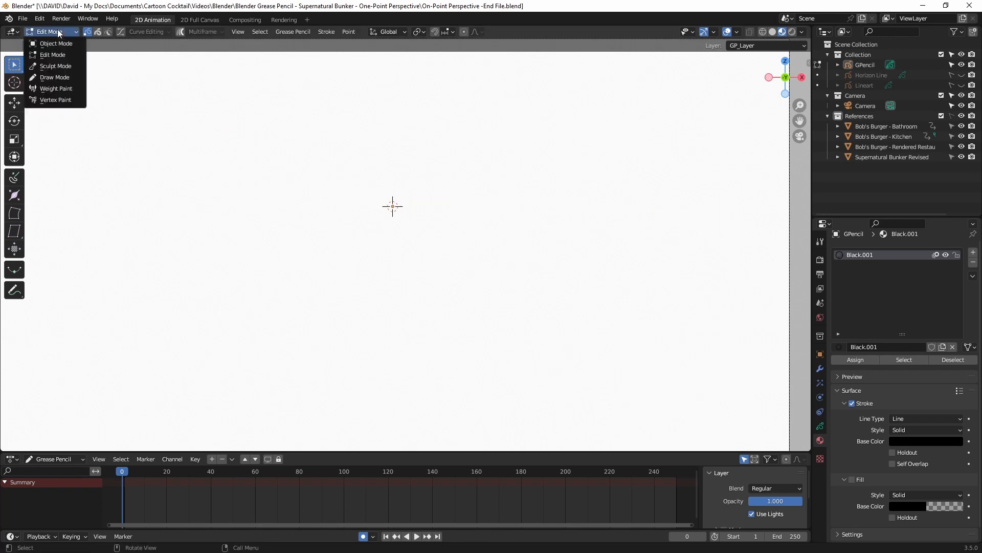
click(57, 77)
key(KP_0)
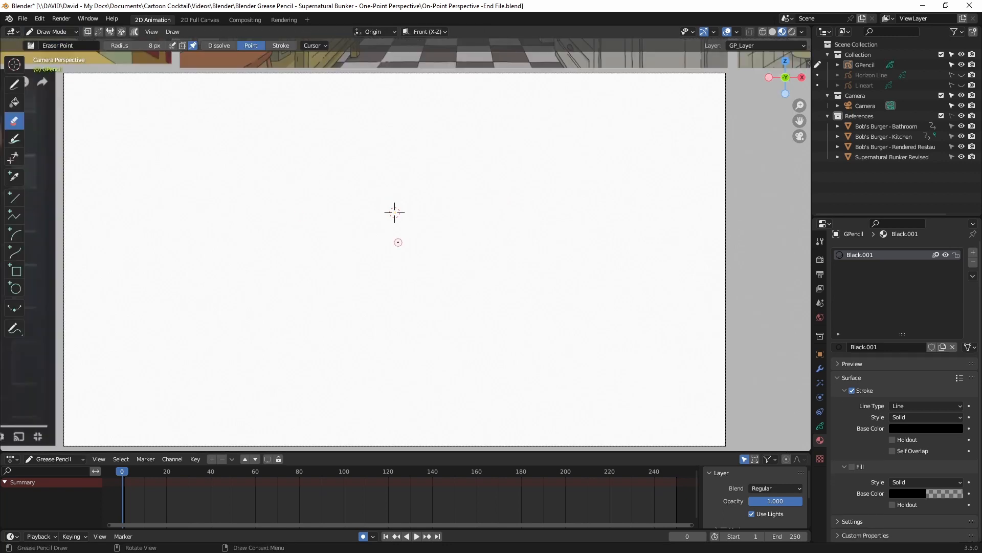
click(17, 87)
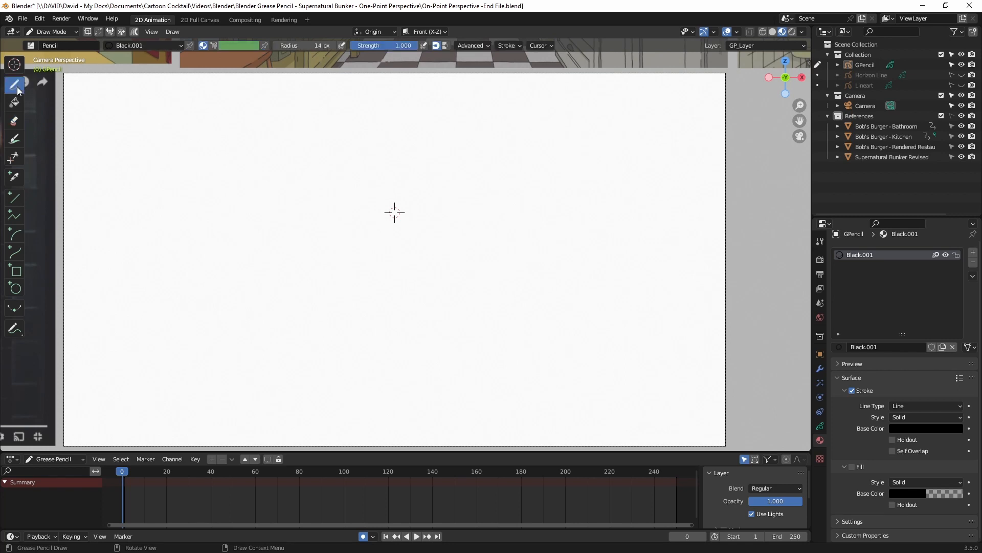
click(435, 32)
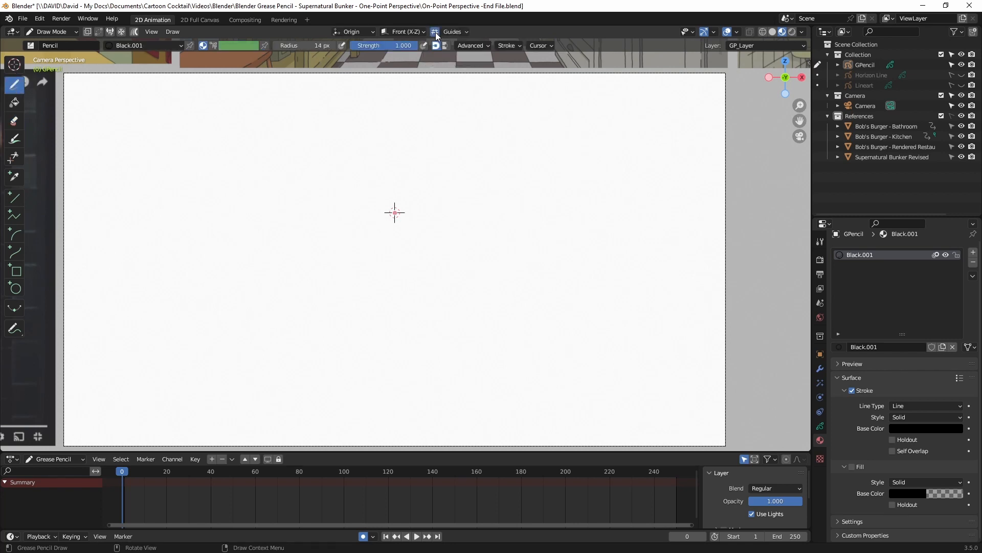
Make the Horizon Line object visible in the viewport beside the hallway reference image
scroll(406, 149, down, 5)
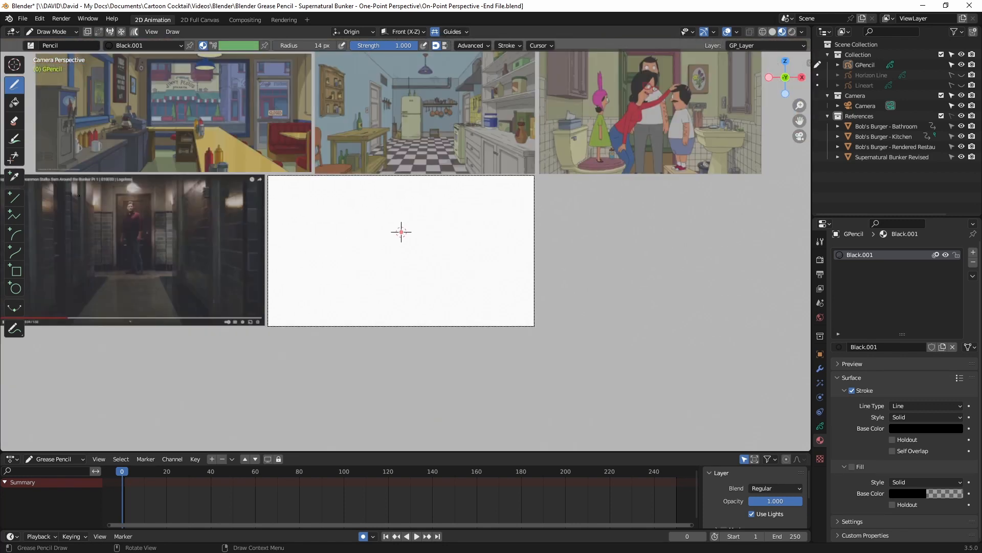
scroll(401, 232, up, 5)
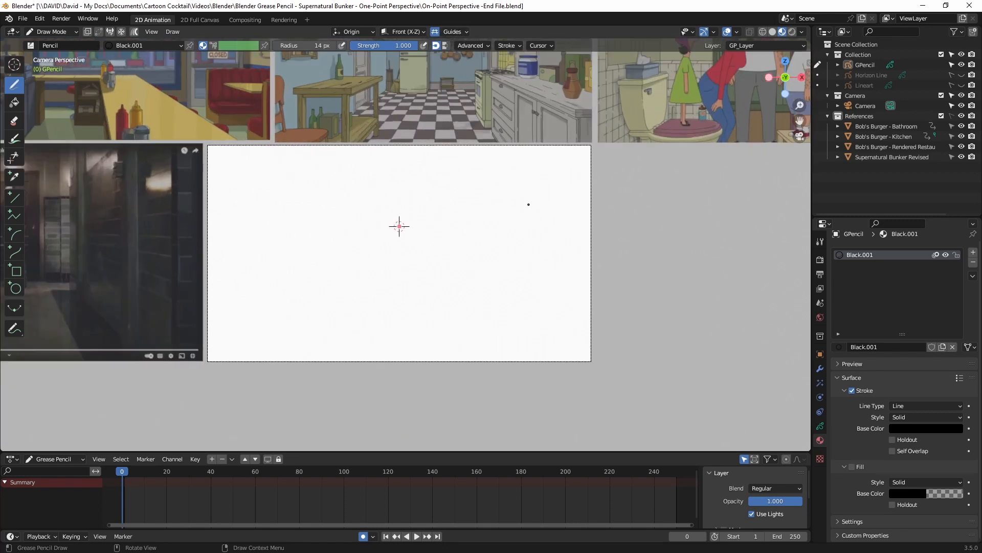
scroll(398, 222, down, 1)
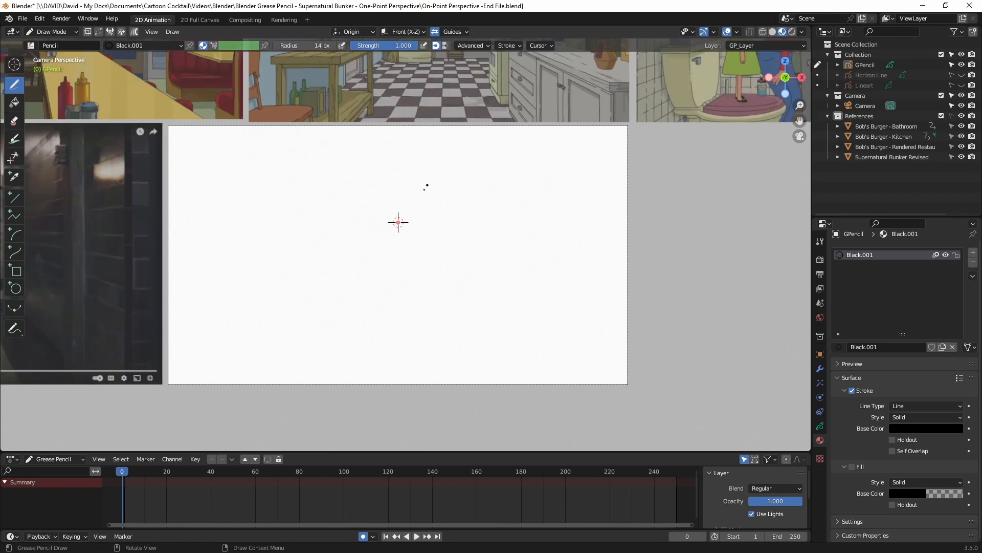
shift+middle_drag(398, 222, 511, 228)
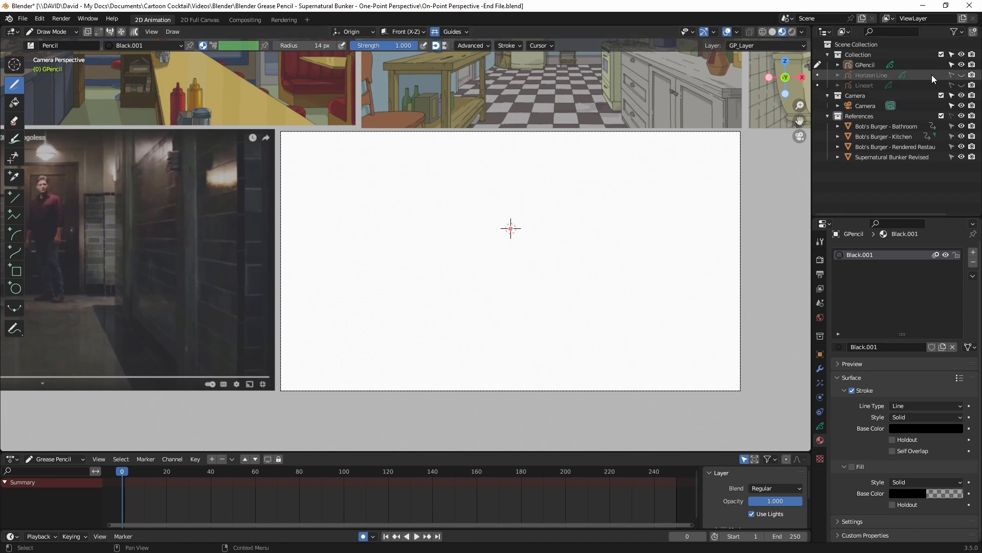
click(960, 75)
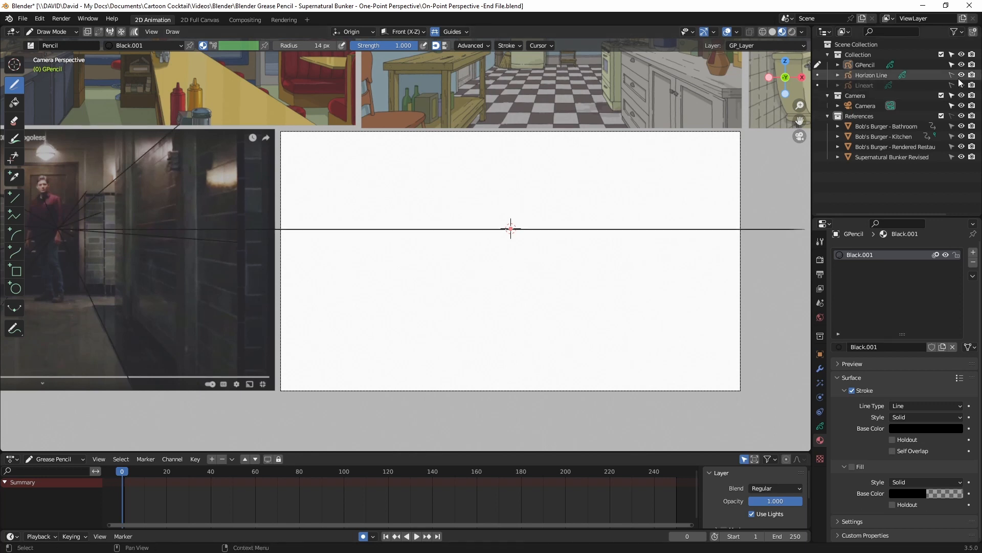
Select the GPencil object, set the drawing guide to Grid, and draw two vertical pencil lines on either side of the vanishing point
click(864, 64)
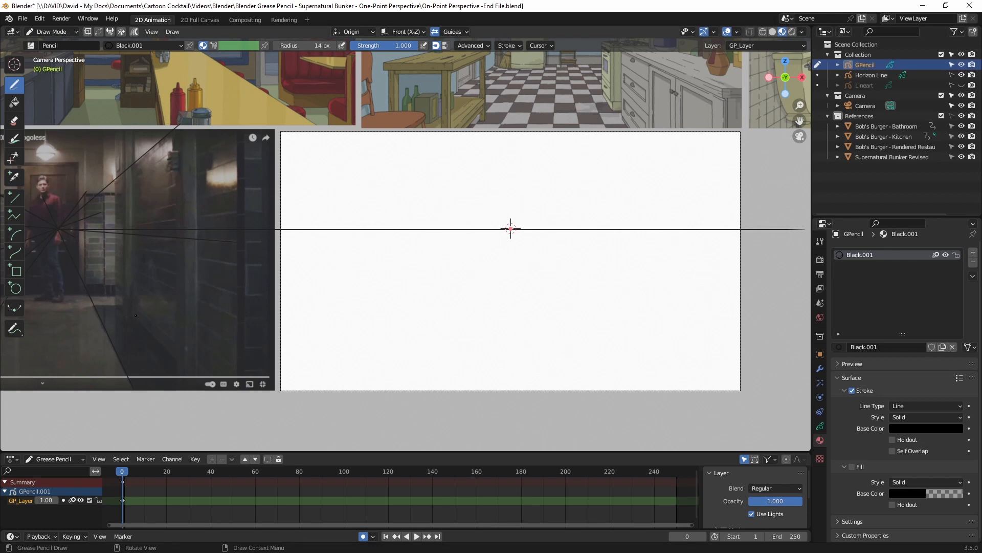
click(465, 32)
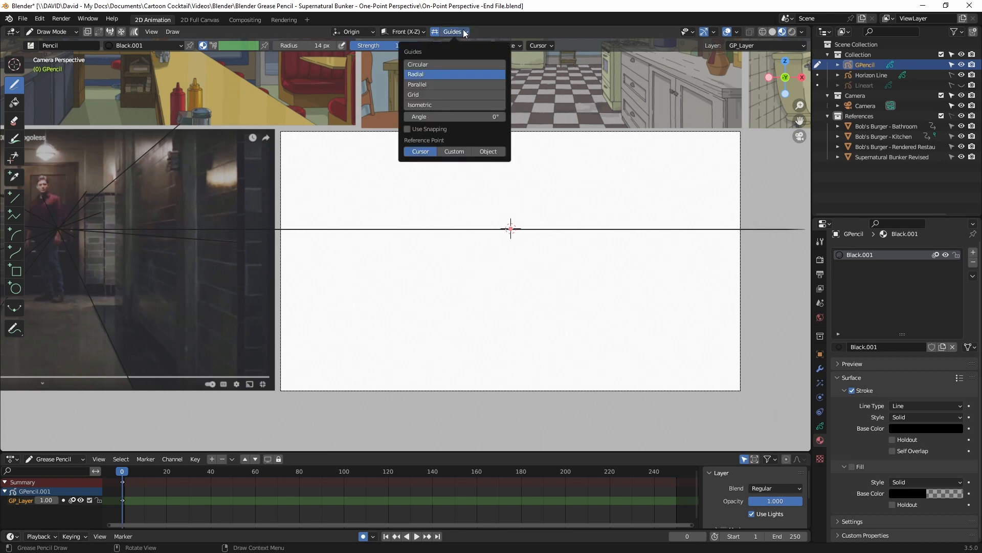
click(441, 94)
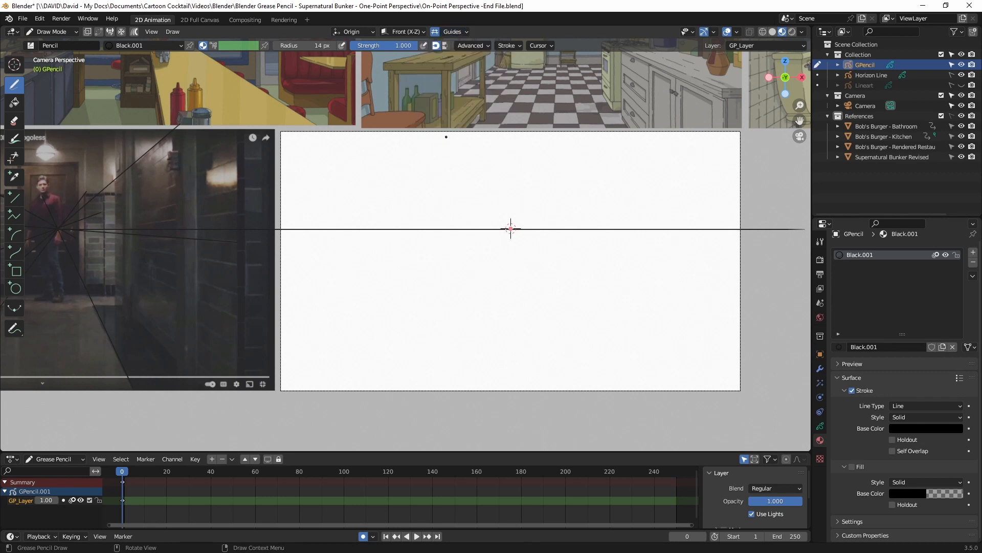
drag(447, 133, 447, 363)
drag(567, 132, 571, 382)
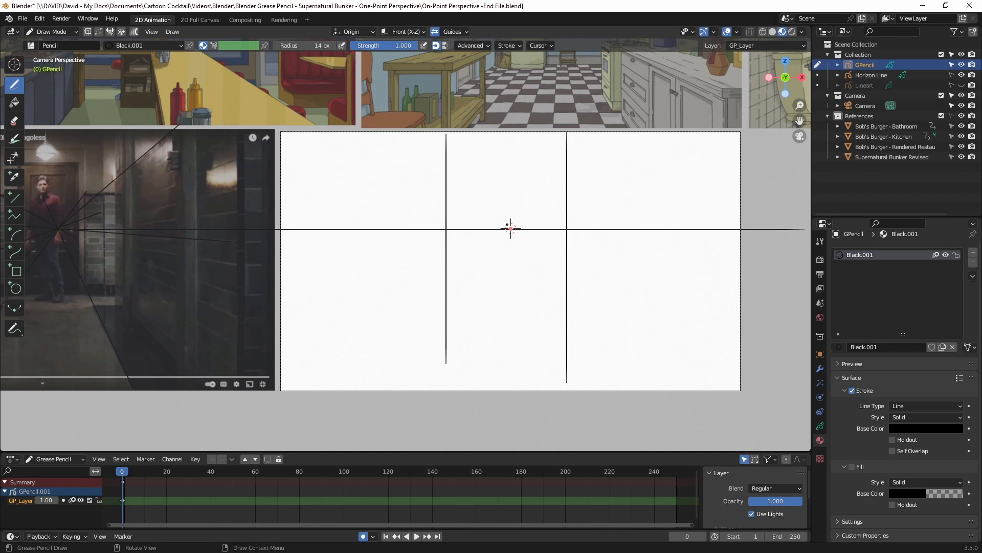
Switch the guide to Radial and draw four diagonal perspective lines toward the vanishing point, one from each corner area of the canvas
click(462, 32)
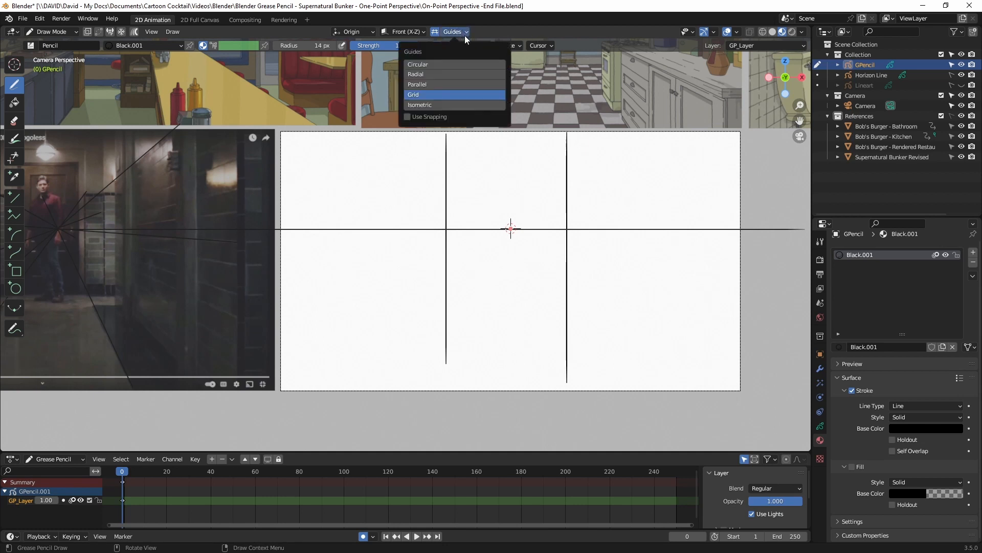
click(452, 63)
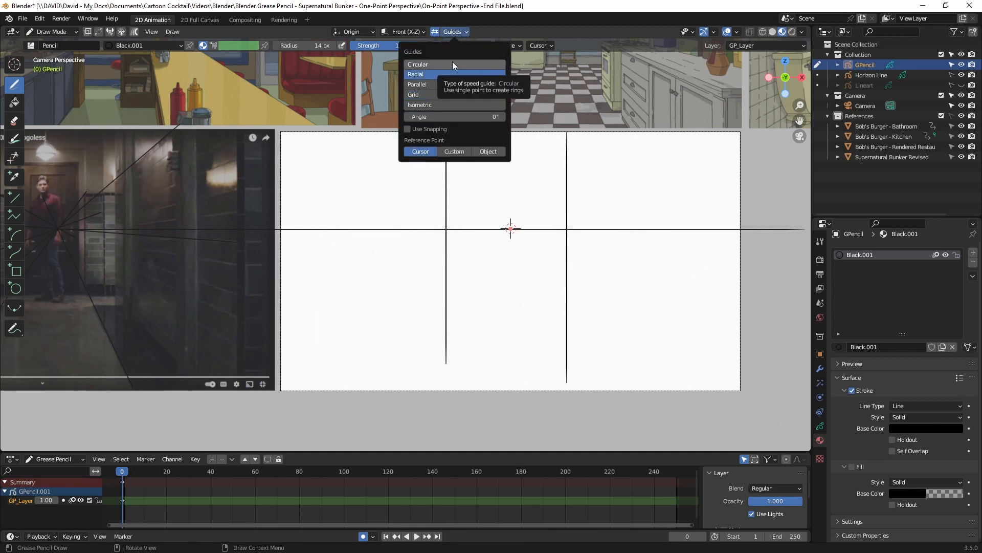
click(454, 33)
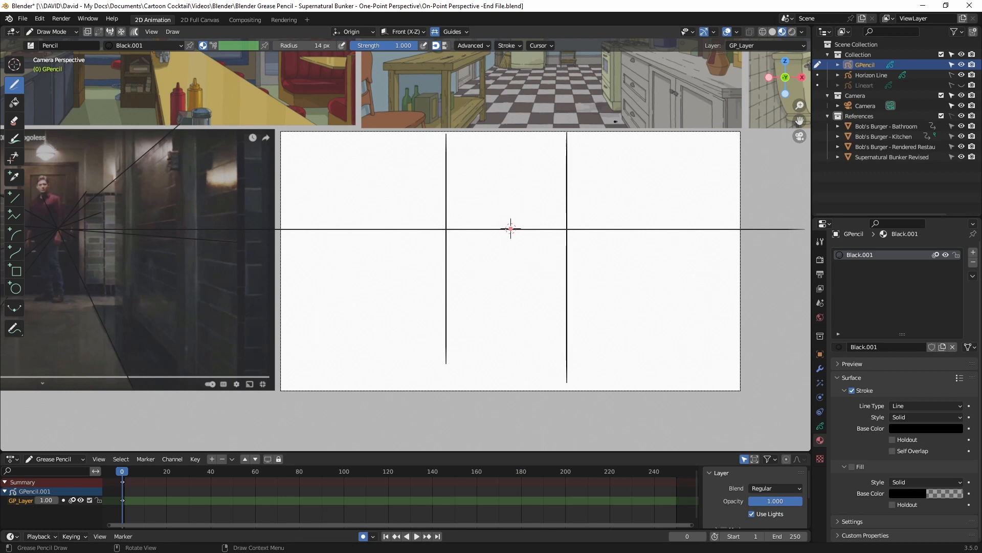
drag(652, 121, 430, 298)
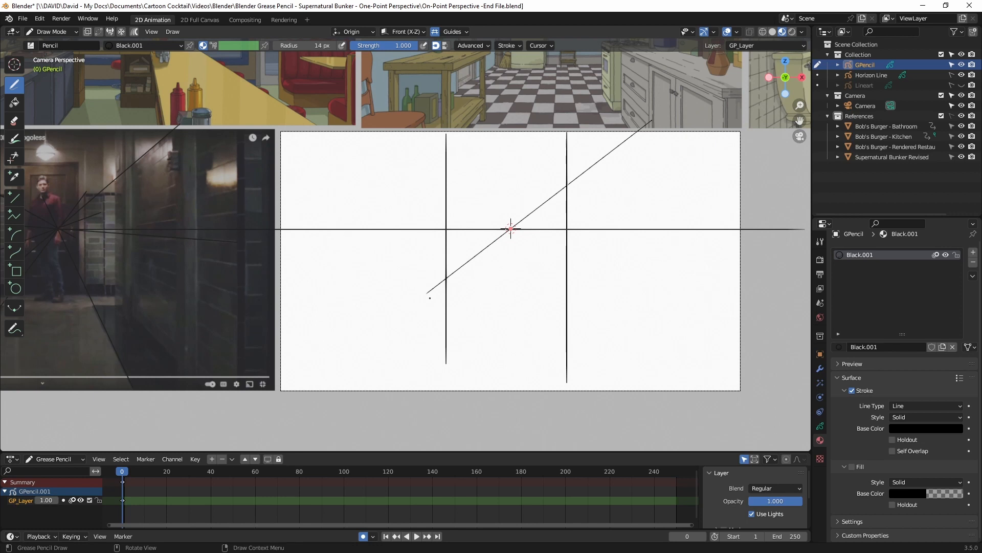
key(ctrl+z)
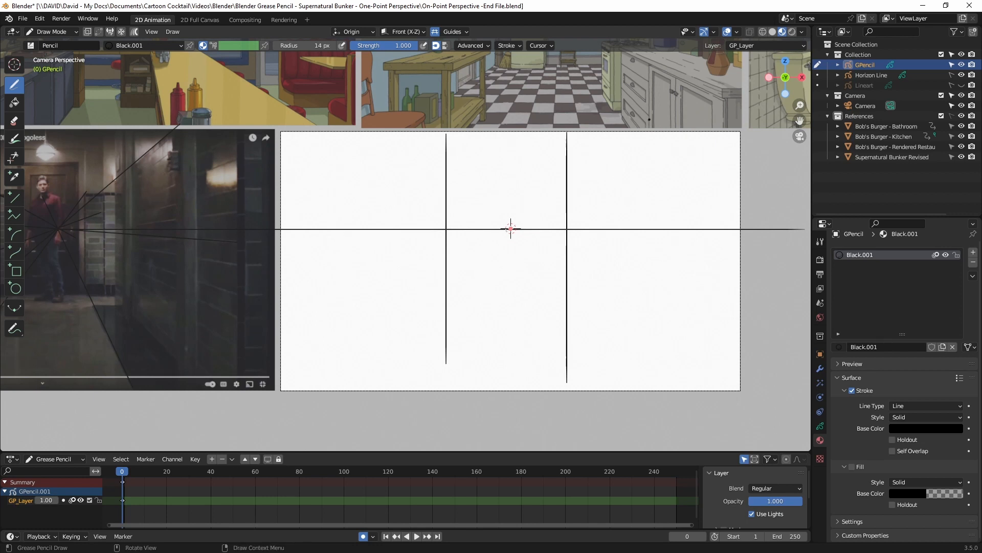
drag(644, 115, 502, 226)
drag(379, 125, 532, 229)
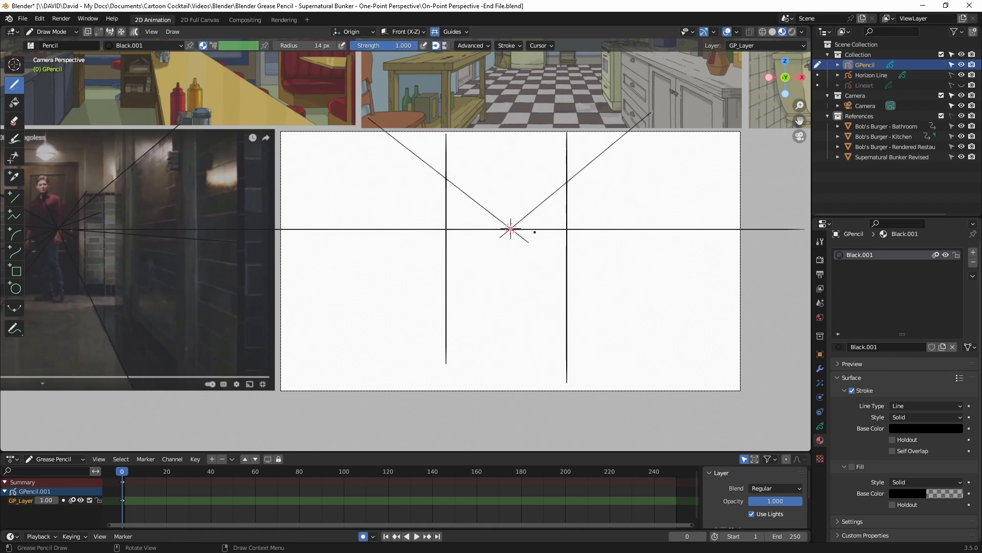
drag(342, 389, 468, 268)
drag(670, 399, 547, 266)
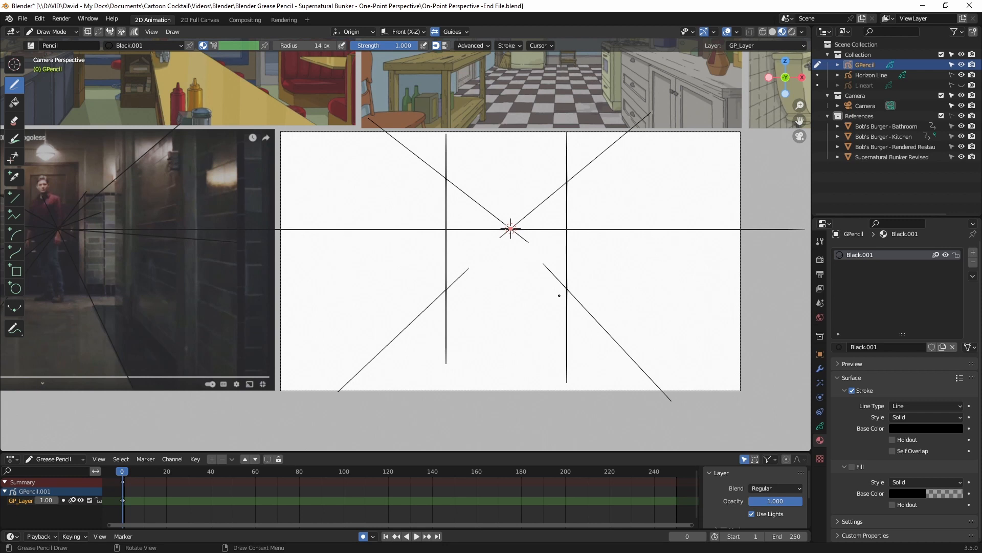
Hide the Horizon Line object and keep the Lineart object hidden
click(962, 75)
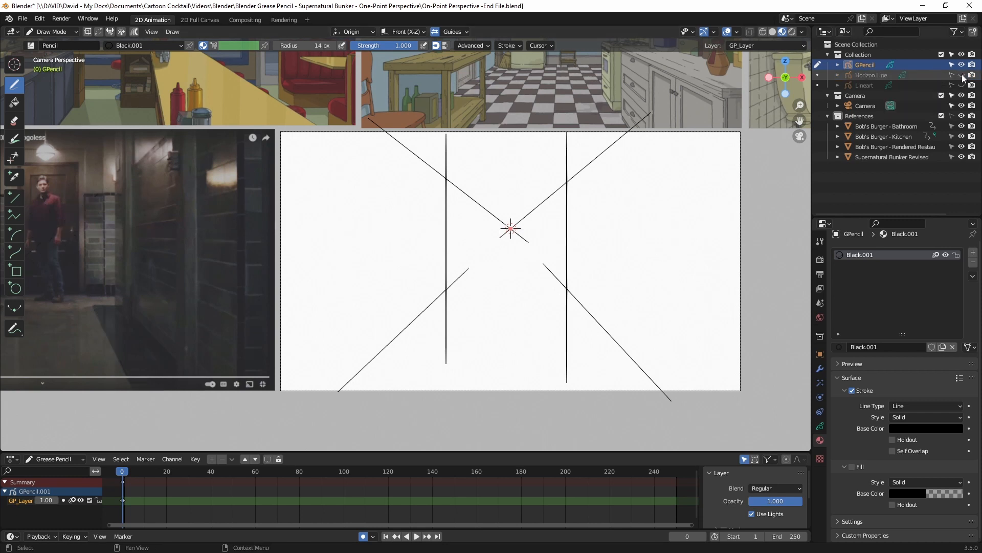
click(962, 85)
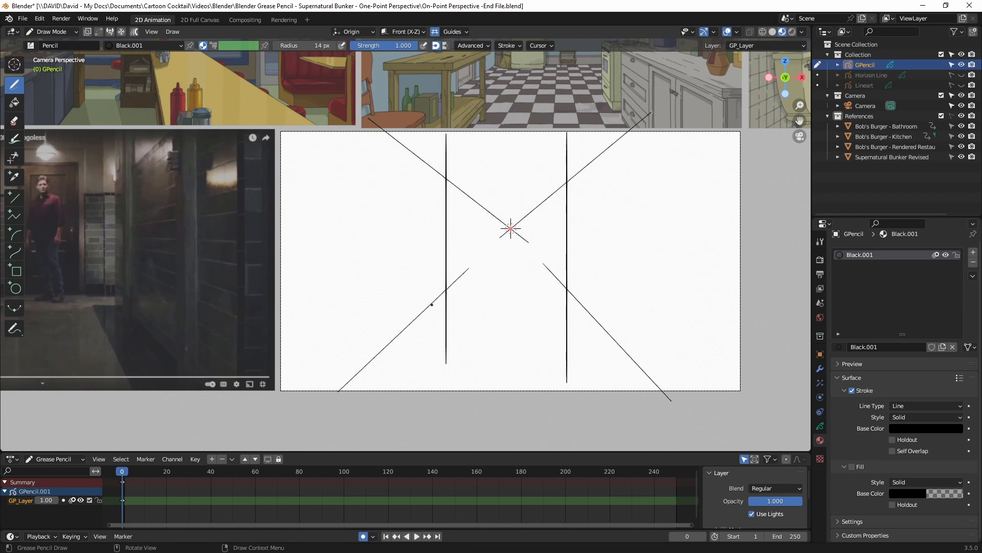
Try to trim the diagonal line ends overshooting the left vertical line with the Eraser Point brush, and undo the erasing
click(14, 121)
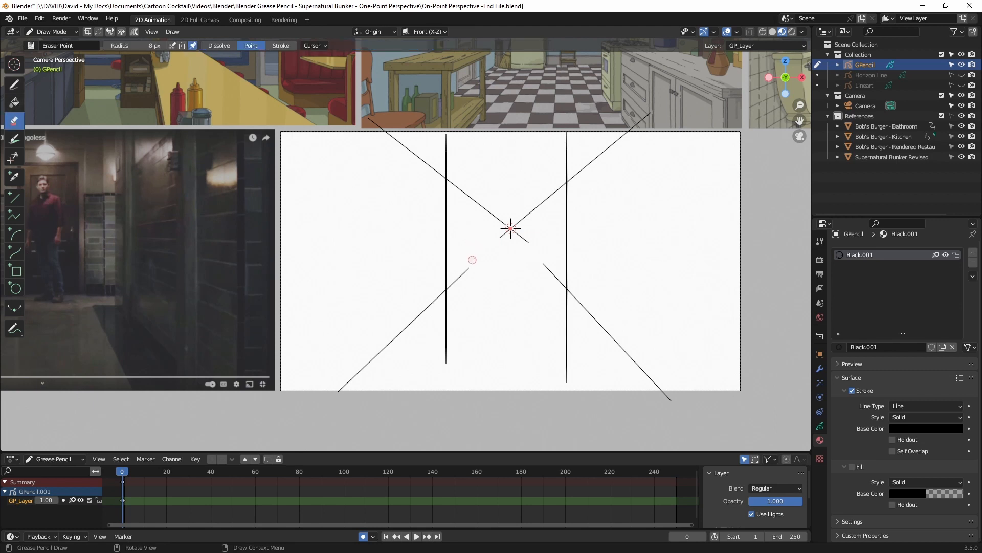
drag(473, 260, 451, 289)
scroll(467, 352, up, 3)
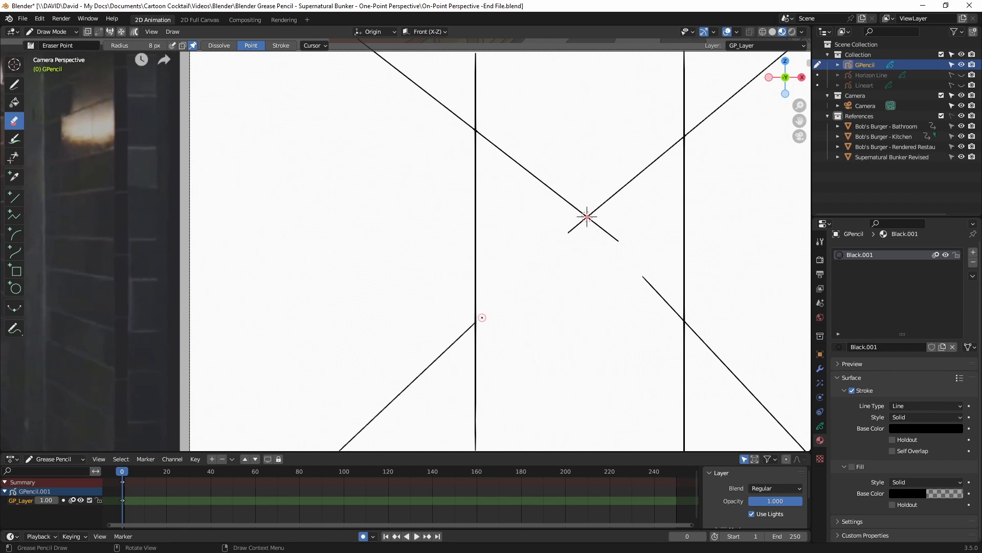
click(479, 129)
key(ctrl+z)
key(ctrl+z)
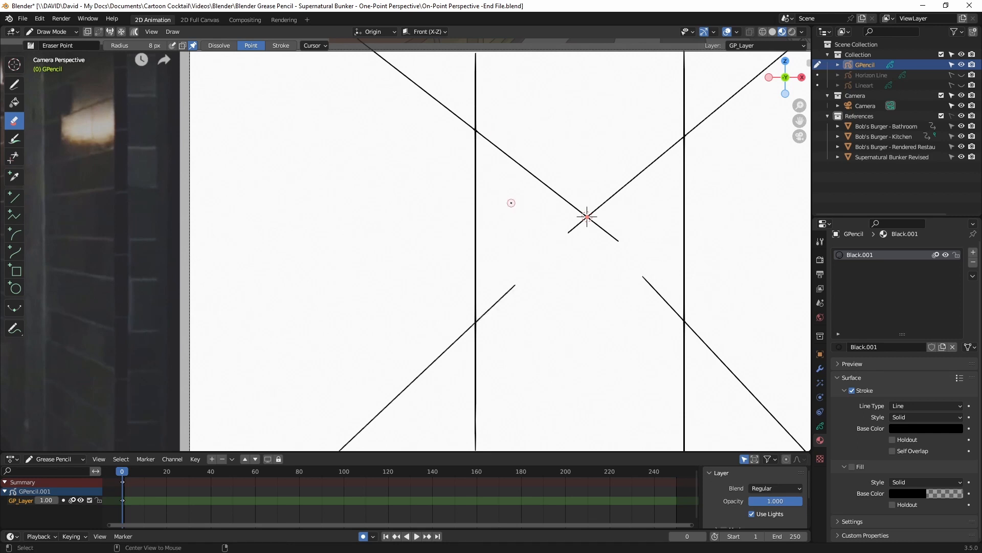
alt+scroll(511, 202, down, 2)
alt+scroll(518, 277, up, 2)
key(Home)
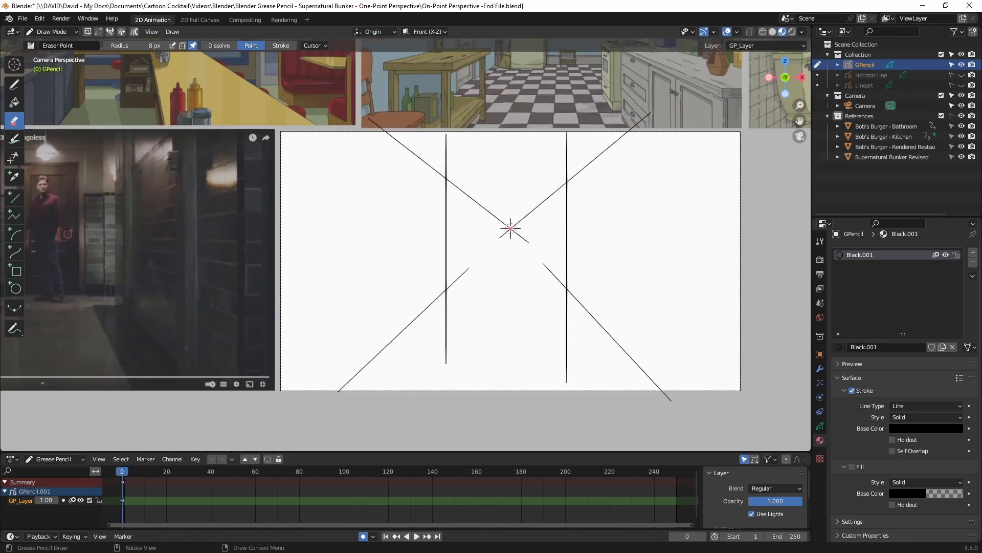
click(15, 157)
scroll(550, 260, up, 2)
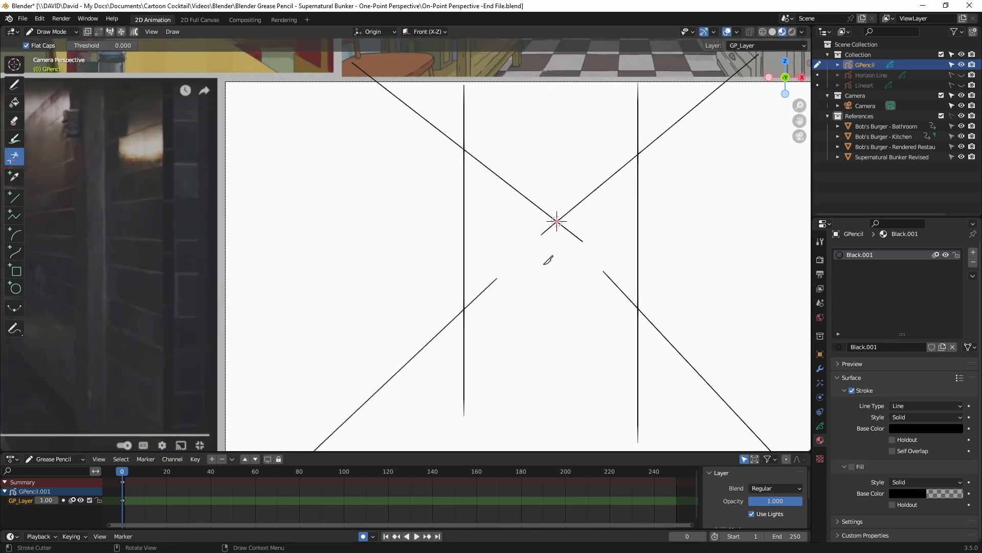
scroll(550, 260, down, 1)
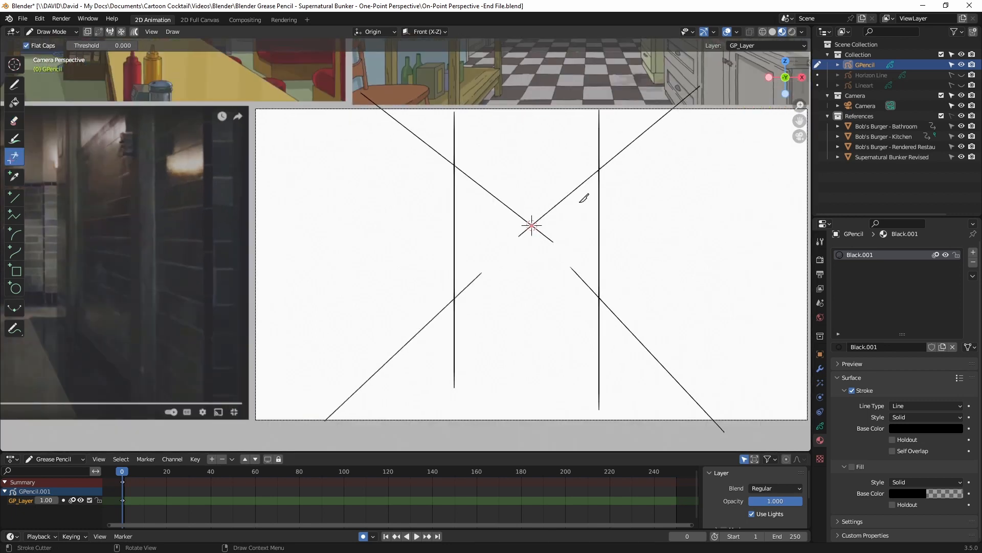
Hide the GPencil object with the guided lines and switch to Object Mode
click(961, 65)
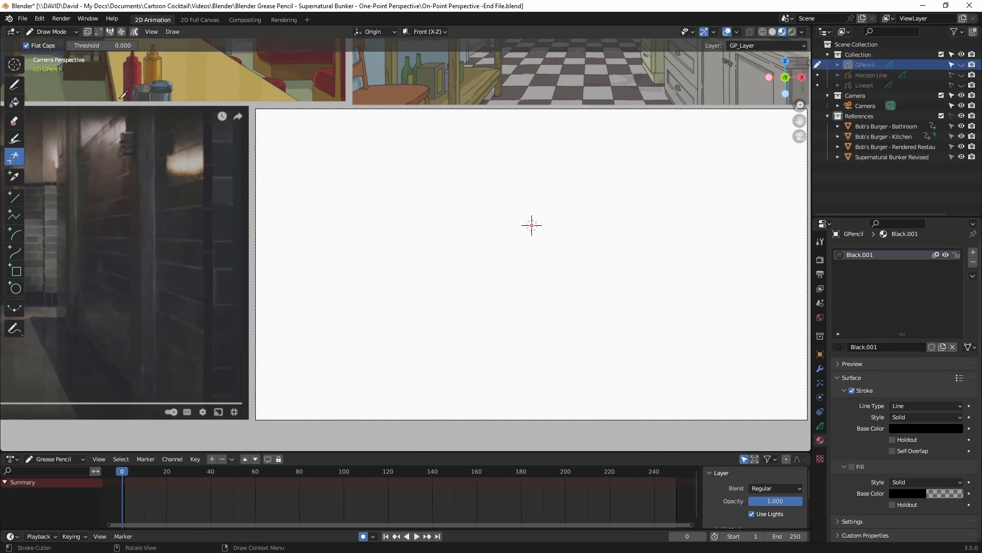
click(31, 30)
click(41, 44)
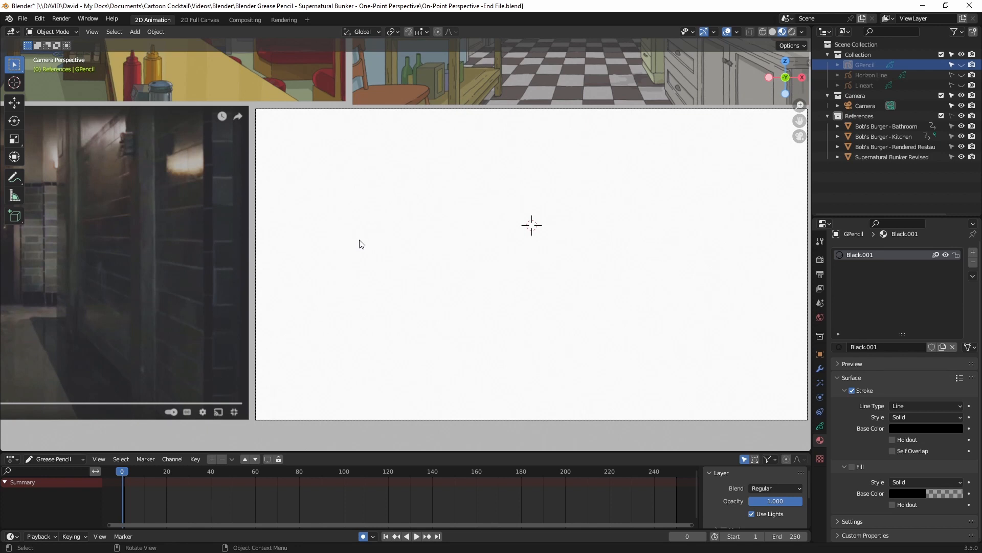
Add a new Grease Pencil object and move it from the References collection into Collection
key(shift+a)
mouse_move(360, 243)
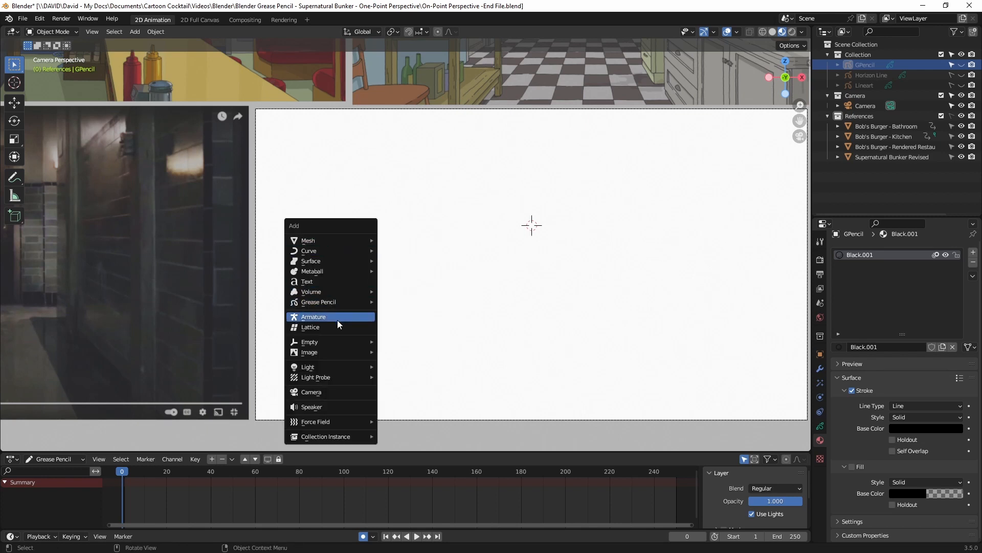
mouse_move(335, 301)
click(412, 301)
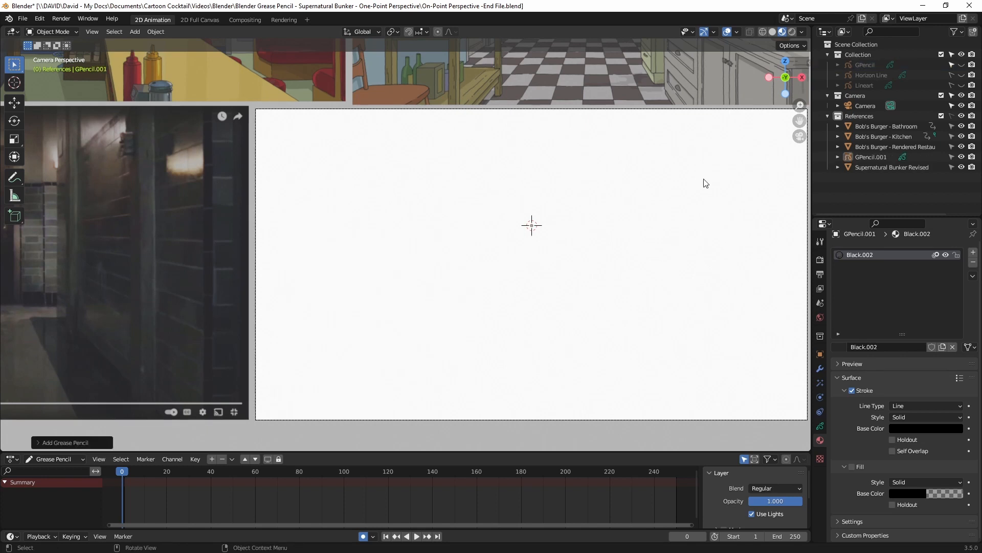
drag(869, 156, 870, 59)
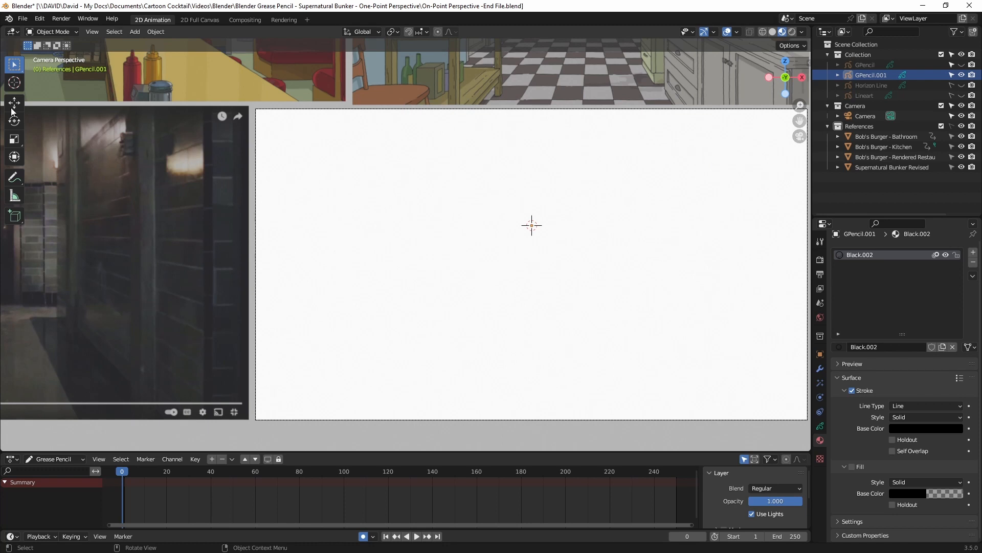
Put the new Grease Pencil object in Draw Mode with the Pencil brush and show the Horizon Line object
click(38, 31)
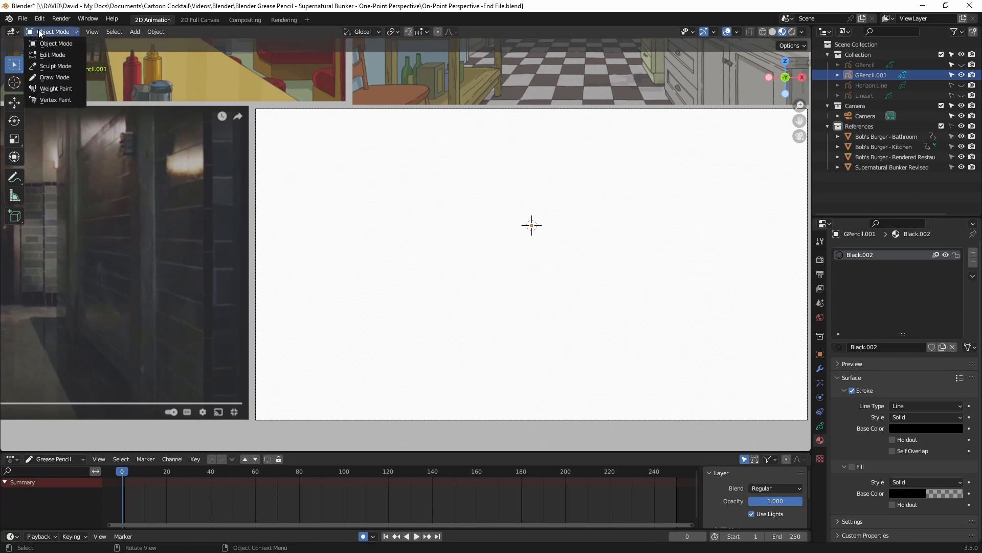
click(44, 77)
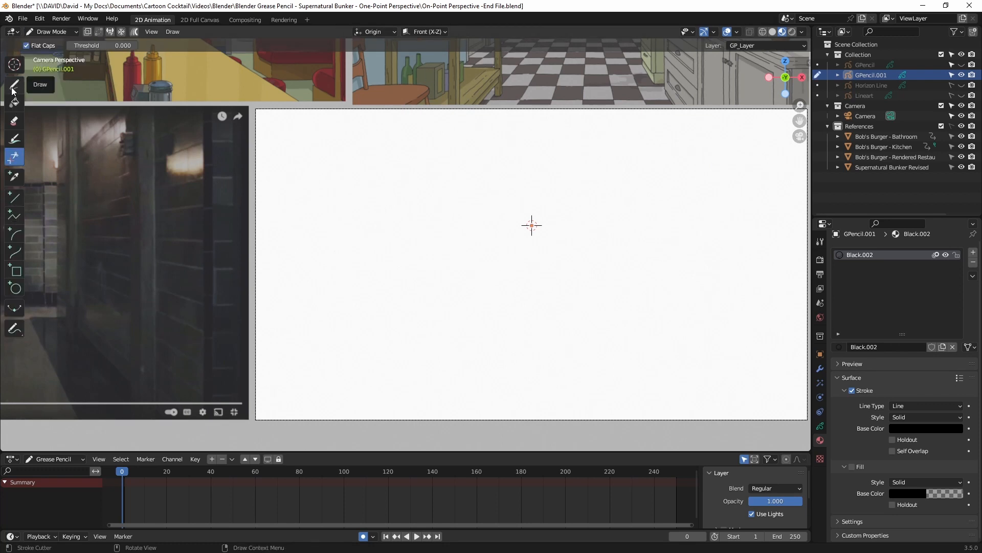
click(14, 85)
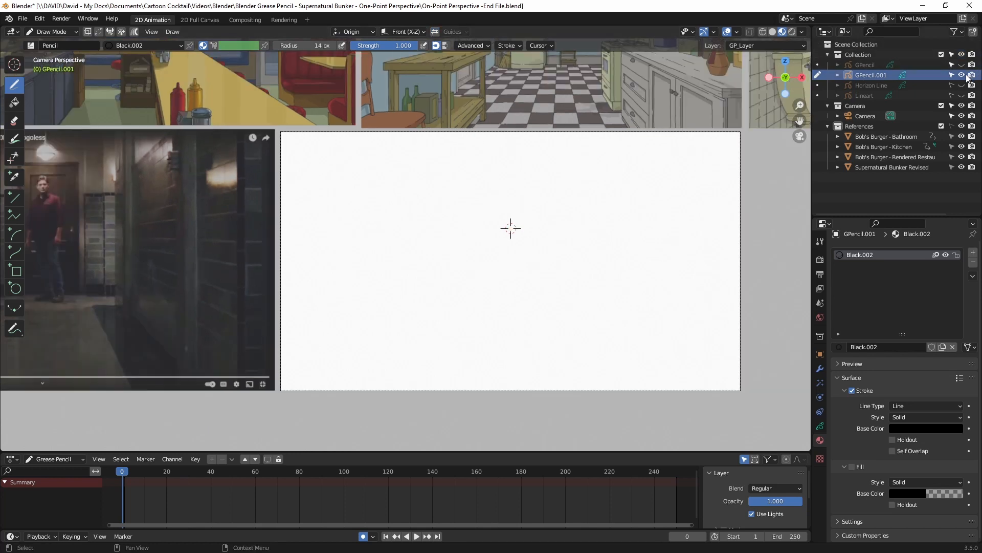
click(961, 85)
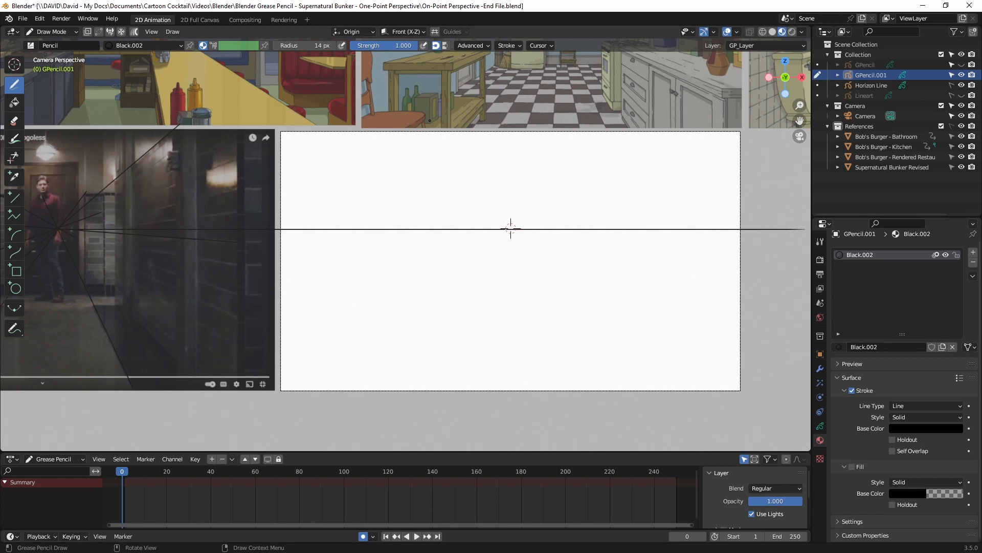
Try two freehand vertical lines on either side of the vanishing point, and undo both
drag(429, 132, 425, 416)
drag(549, 126, 552, 408)
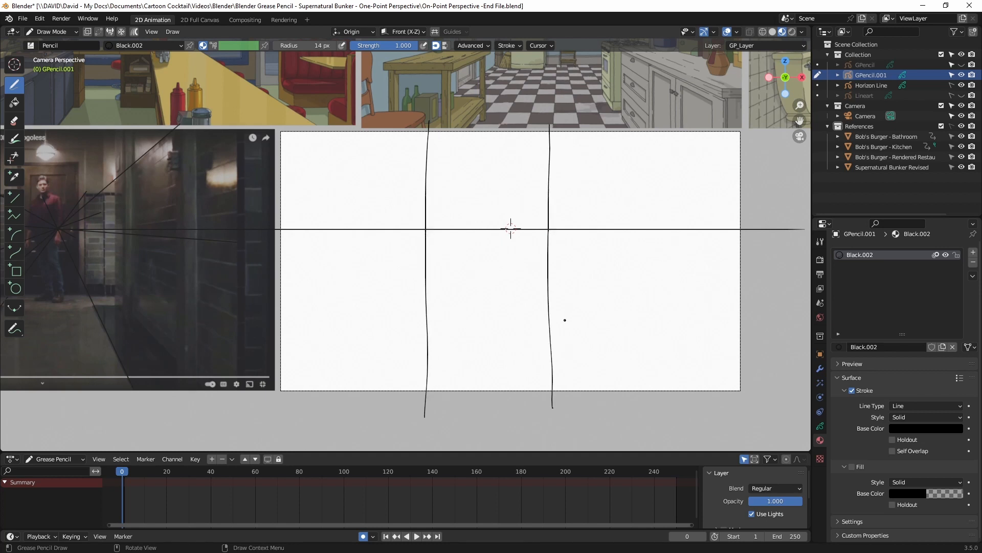
key(ctrl+z)
key(ctrl+z)
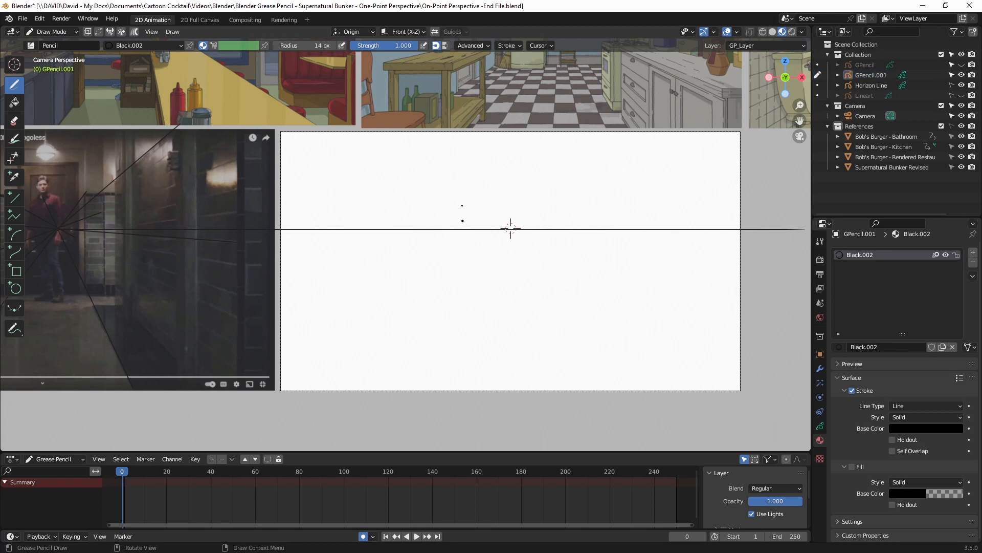
Draw two freehand verticals and four diagonals radiating from the vanishing point past the canvas edges, and hide the Horizon Line object
drag(445, 123, 452, 409)
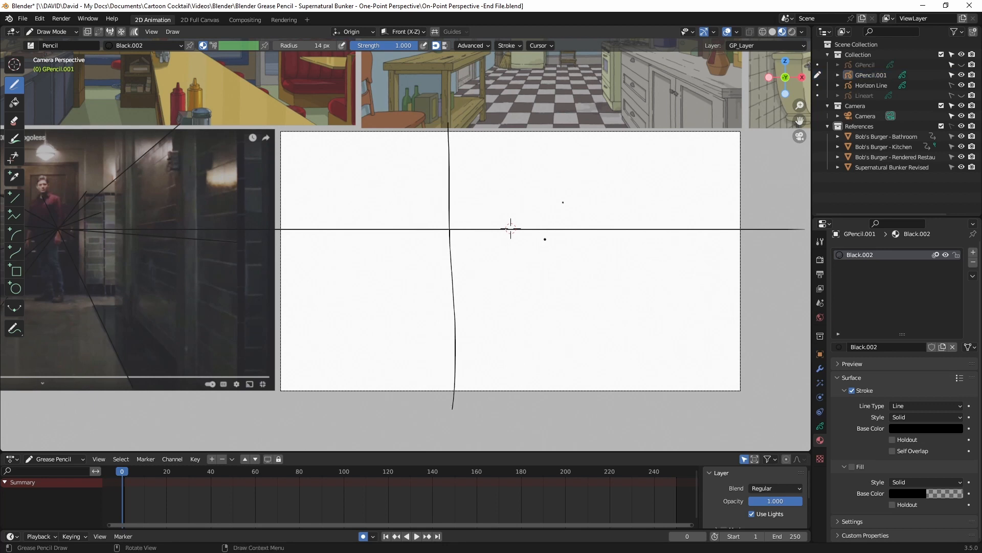
drag(567, 123, 571, 411)
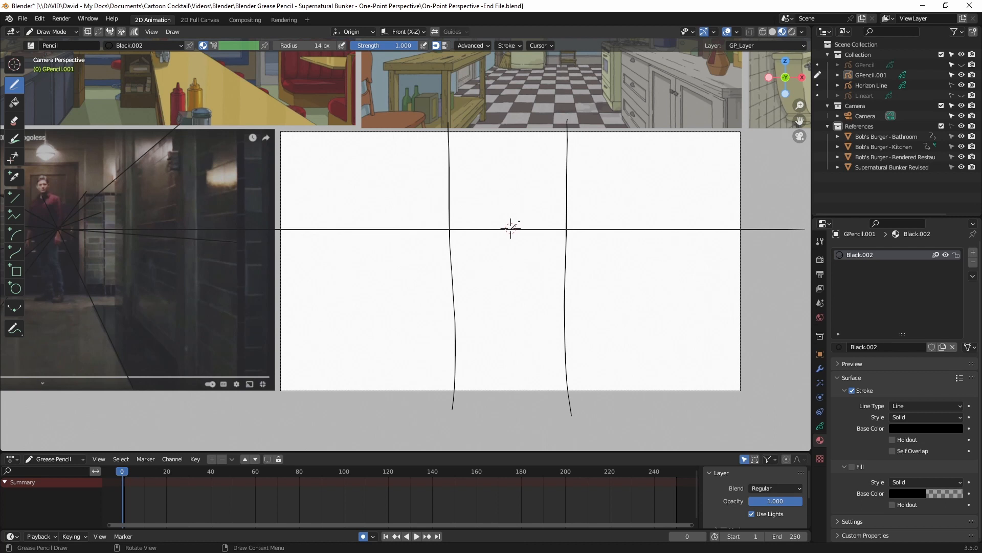
drag(512, 227, 692, 81)
drag(511, 228, 694, 423)
drag(510, 228, 353, 426)
drag(511, 228, 346, 106)
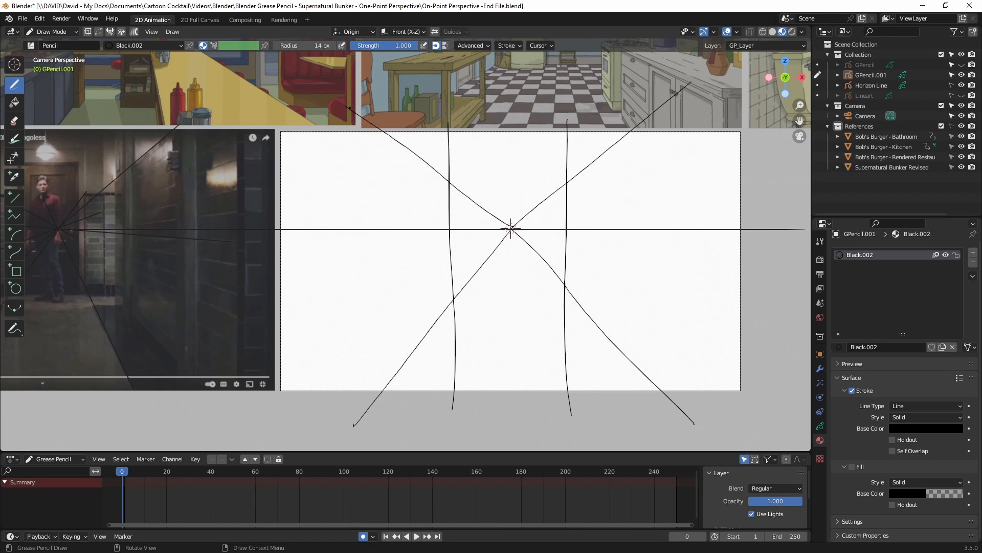
click(961, 85)
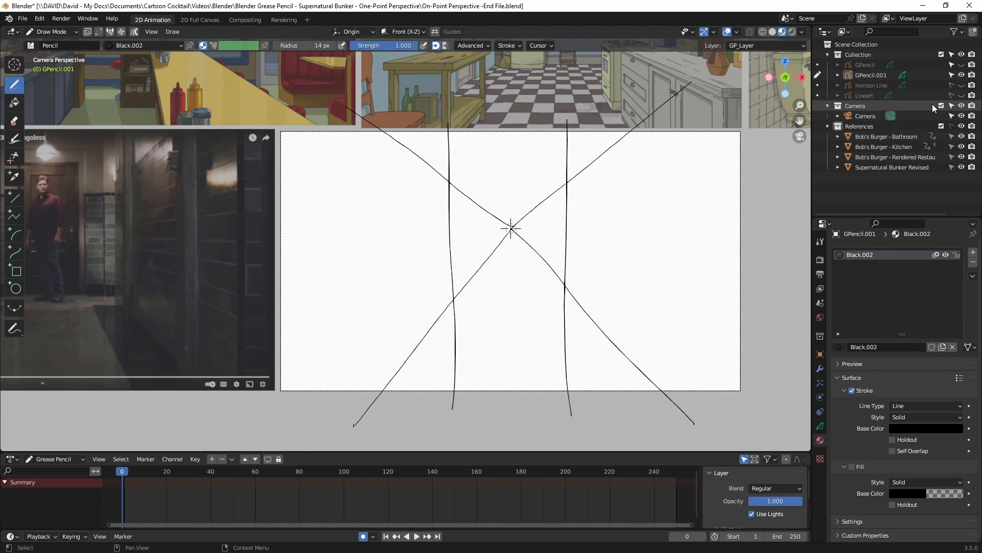
Cut away the strokes around the vanishing point and the upper overshoots of both verticals with the Cutter tool
click(508, 45)
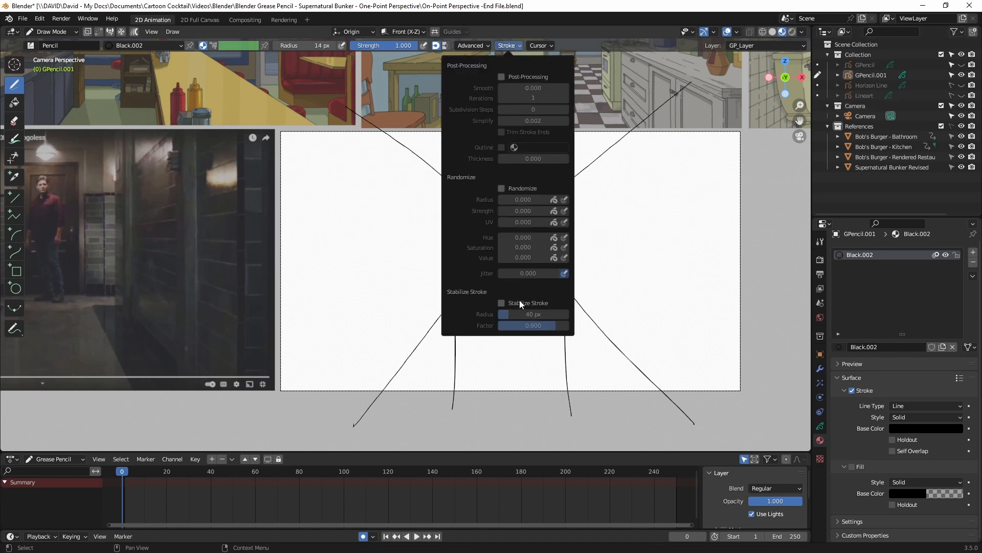
click(515, 45)
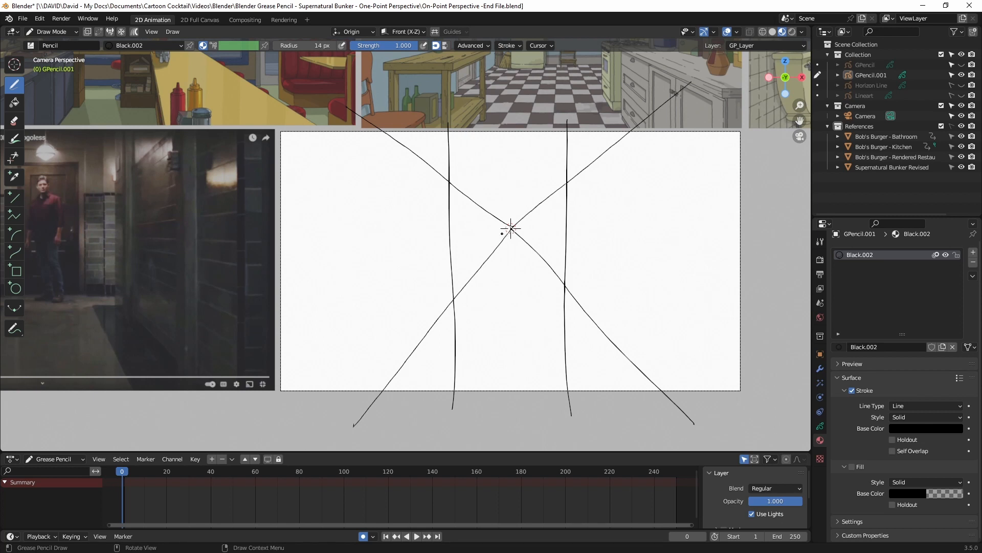
click(15, 157)
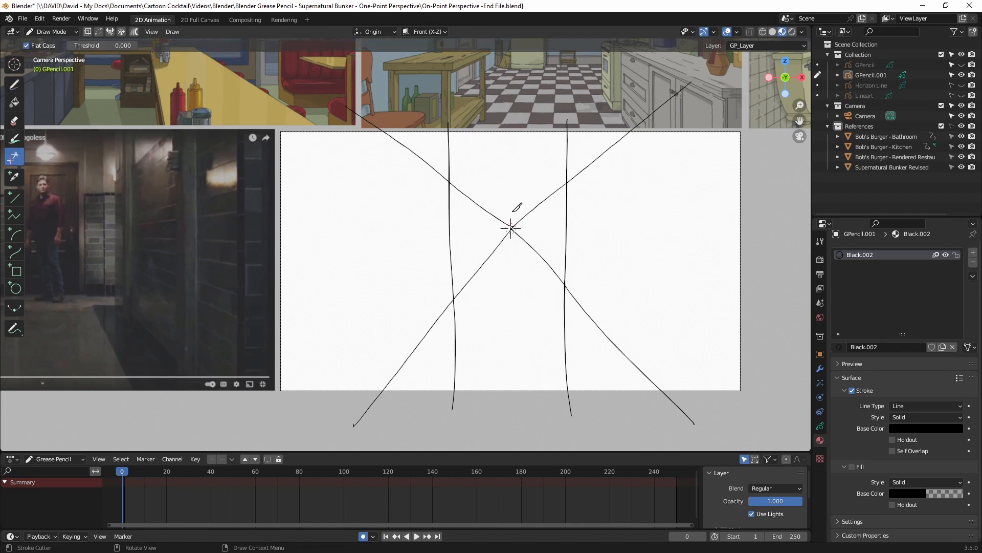
drag(502, 213, 515, 194)
mouse_move(519, 208)
mouse_down()
mouse_move(531, 202)
mouse_move(522, 252)
mouse_move(568, 172)
mouse_move(543, 216)
mouse_move(570, 179)
mouse_move(568, 158)
mouse_move(519, 275)
mouse_move(566, 285)
mouse_move(570, 267)
mouse_up()
mouse_move(456, 107)
mouse_down()
mouse_move(443, 144)
mouse_move(475, 166)
mouse_move(468, 143)
mouse_up()
mouse_move(586, 111)
mouse_down()
mouse_move(553, 158)
mouse_move(573, 174)
mouse_up()
Try to trim the lower overshoots of the two verticals, undoing the unwanted cuts
mouse_move(450, 305)
mouse_down()
mouse_move(477, 389)
mouse_move(463, 407)
mouse_up()
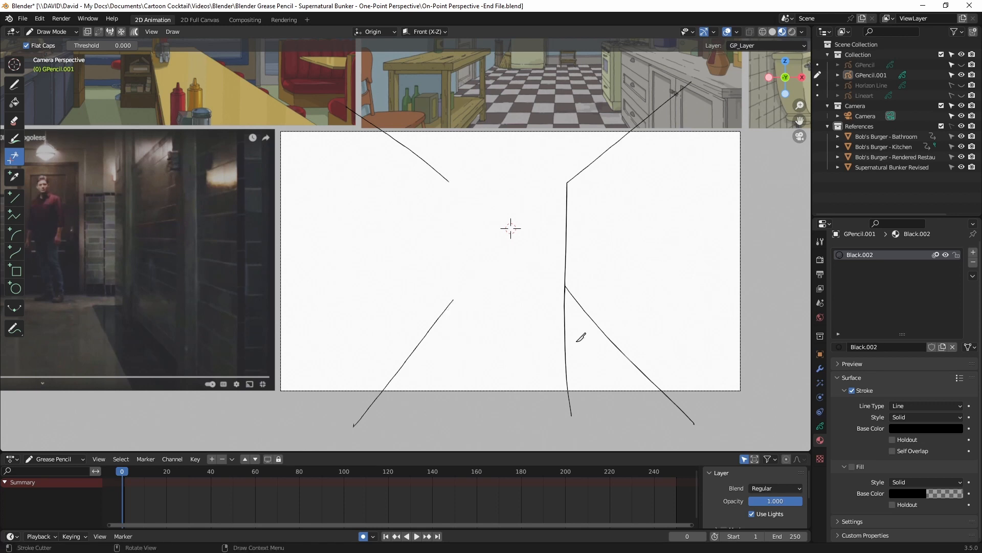
key(ctrl+z)
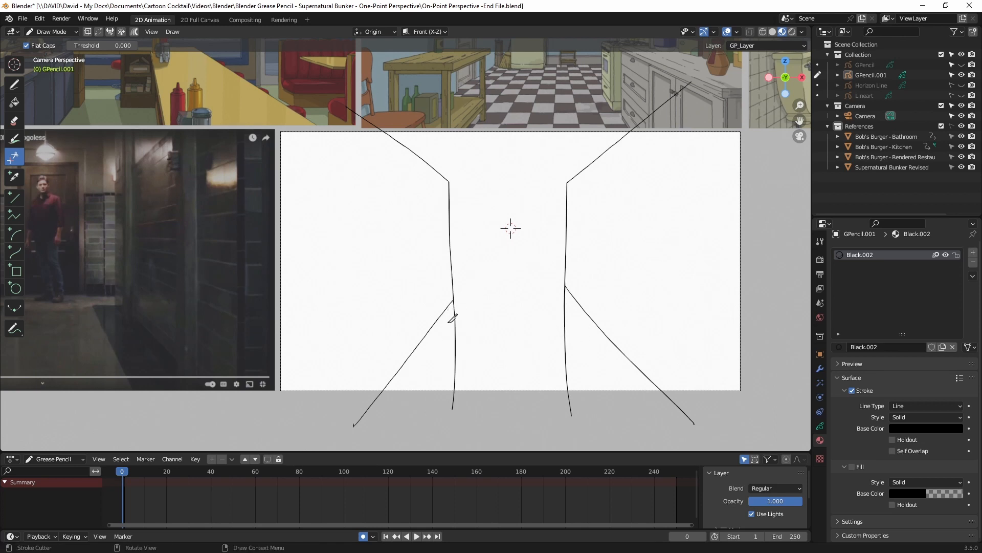
mouse_move(452, 318)
mouse_down()
mouse_move(469, 363)
mouse_move(452, 393)
mouse_up()
key(ctrl+z)
mouse_move(561, 287)
mouse_down()
mouse_move(592, 401)
mouse_move(607, 401)
mouse_up()
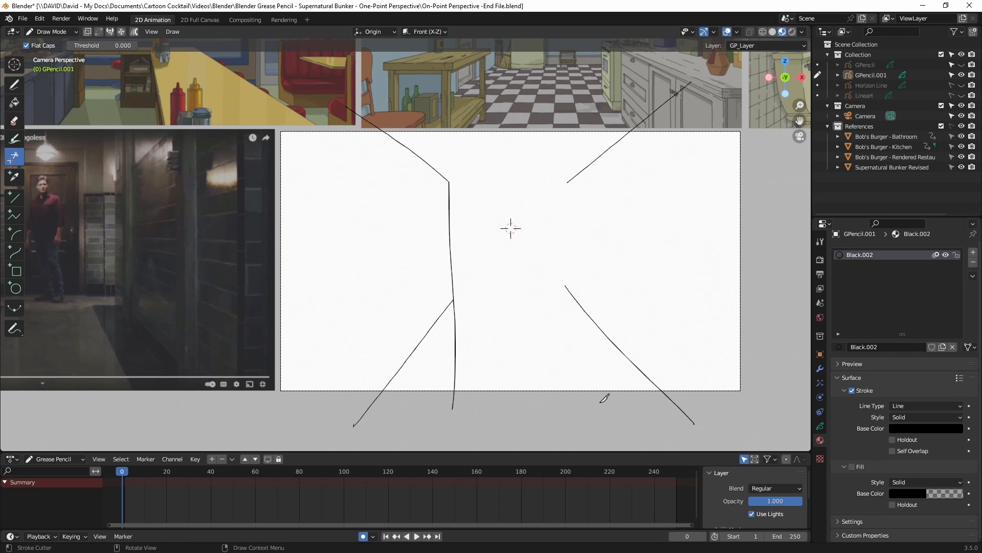
Trim the lower and upper overshoots of both verticals and cut away the diagonals between them around the vanishing point
drag(574, 293, 580, 408)
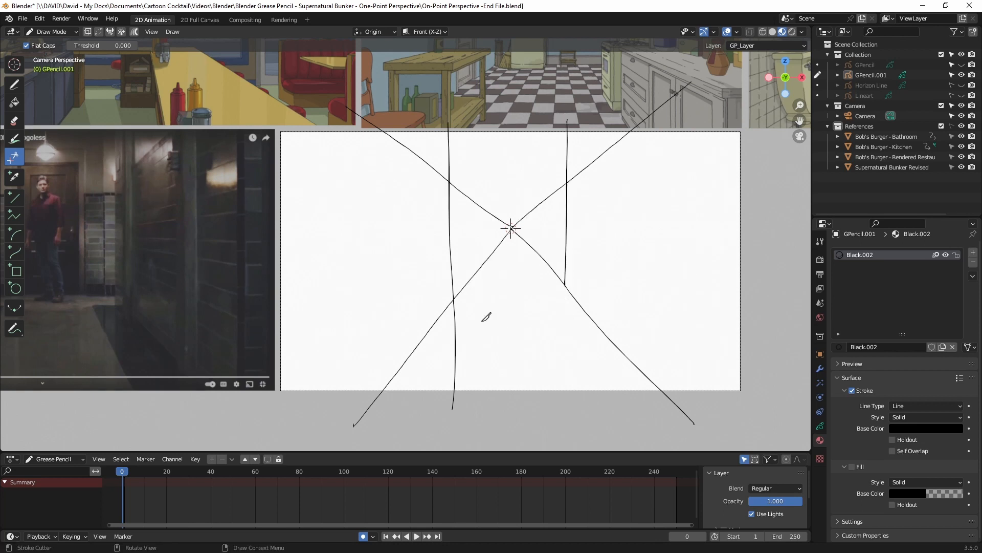
mouse_move(468, 307)
mouse_down()
mouse_move(475, 418)
mouse_move(480, 402)
mouse_up()
drag(439, 102, 458, 180)
drag(590, 101, 583, 130)
mouse_move(508, 224)
mouse_down()
mouse_move(487, 218)
mouse_move(542, 226)
mouse_move(517, 232)
mouse_up()
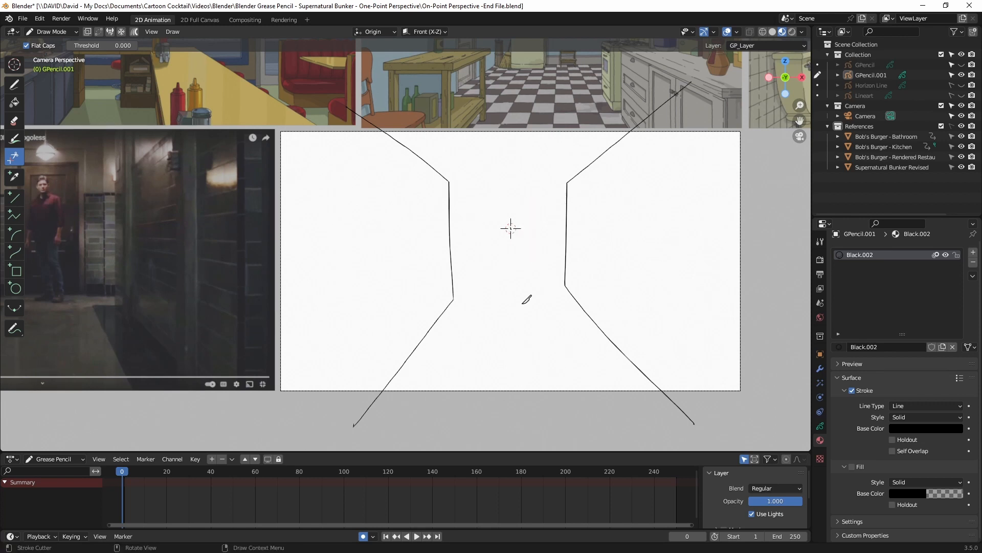
Draw two freehand horizontal lines across the verticals, one above and one below the vanishing point
click(15, 84)
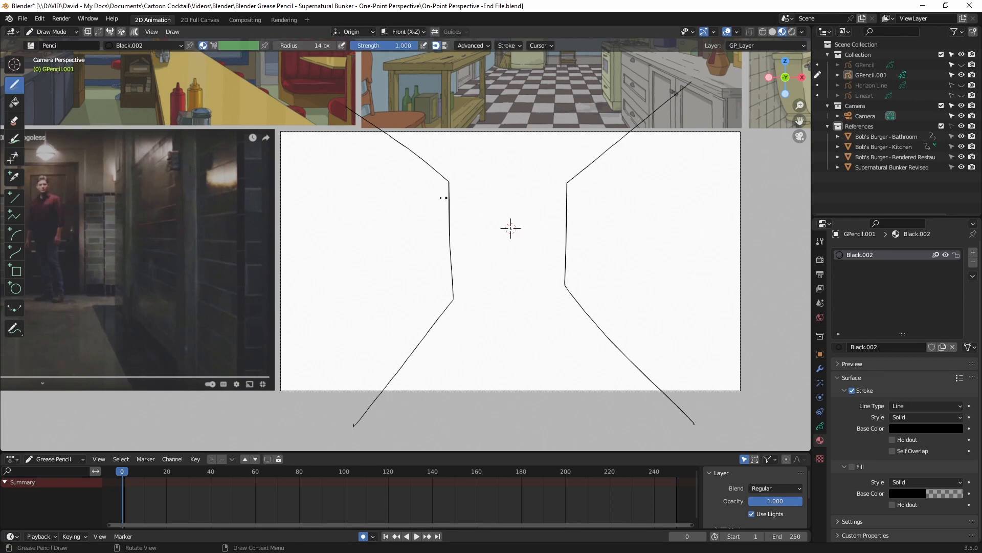
drag(430, 200, 594, 199)
drag(427, 286, 595, 282)
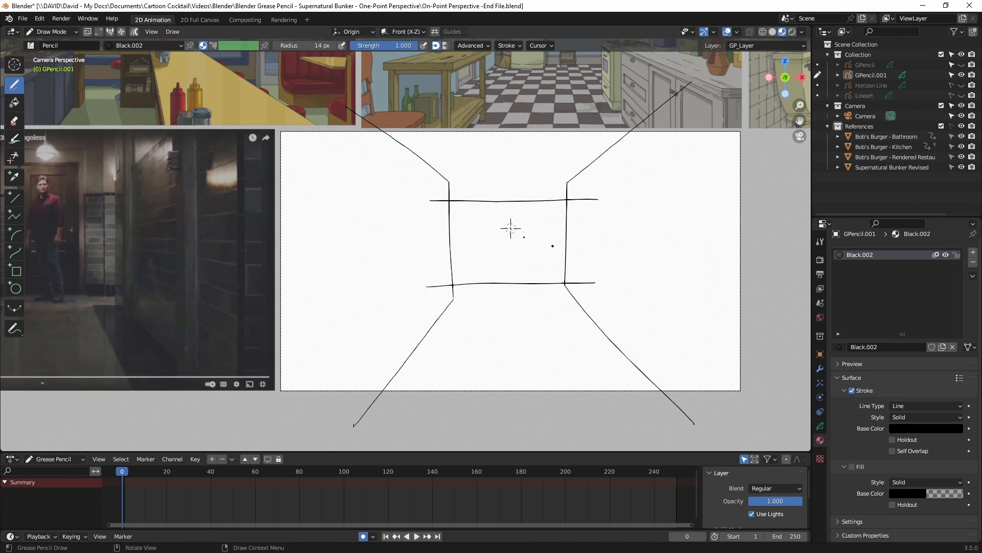
Trim the ends of both horizontals that extend beyond the verticals with the Cutter tool
click(14, 156)
drag(599, 185, 588, 211)
drag(596, 267, 583, 286)
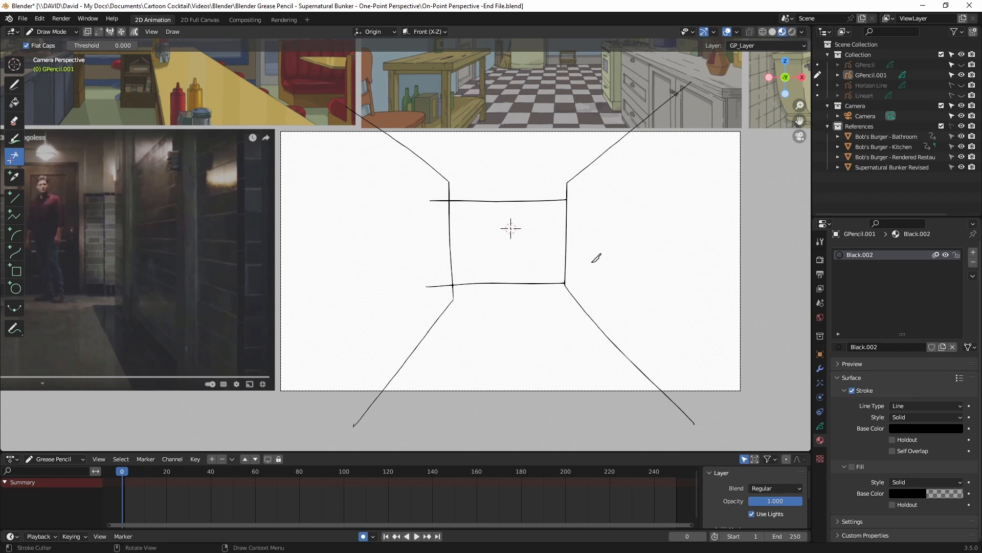
drag(416, 193, 440, 215)
mouse_move(433, 298)
mouse_down()
mouse_move(419, 276)
mouse_move(409, 304)
mouse_up()
Hide GPencil.001, show GPencil, and try Cutter strokes on its guided lines
click(962, 74)
click(961, 65)
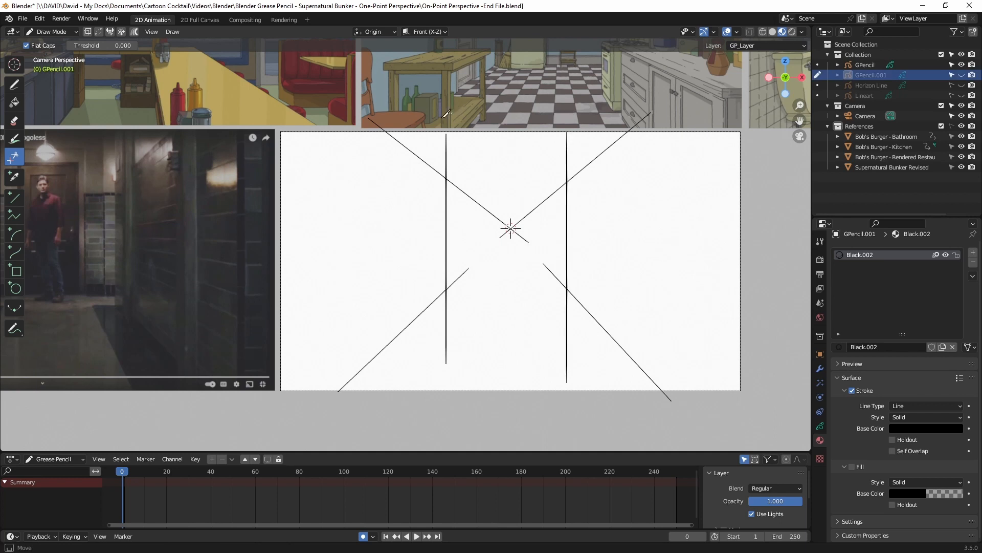
mouse_move(459, 302)
mouse_down()
mouse_move(466, 334)
mouse_move(465, 318)
mouse_up()
mouse_move(565, 319)
mouse_down()
mouse_move(553, 372)
mouse_move(578, 327)
mouse_up()
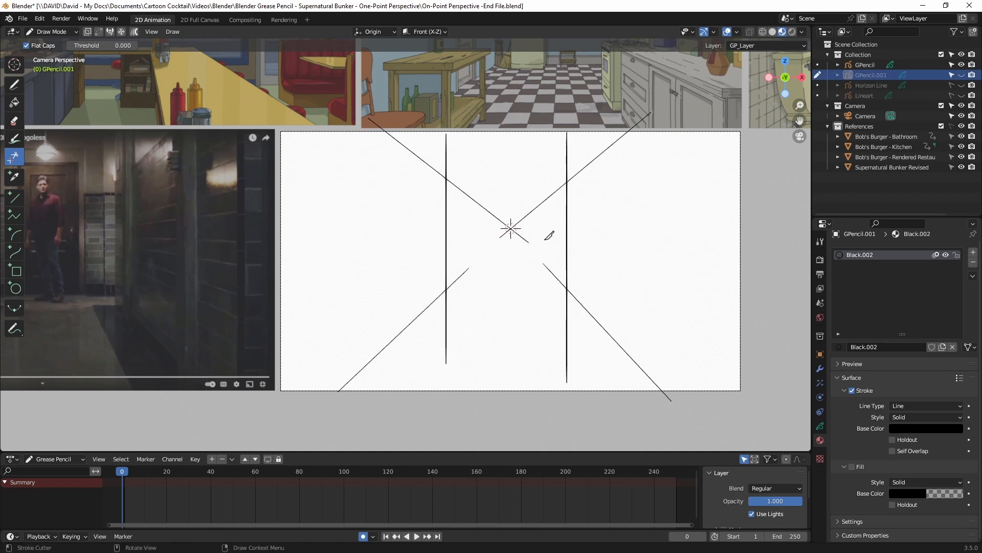
drag(544, 241, 558, 251)
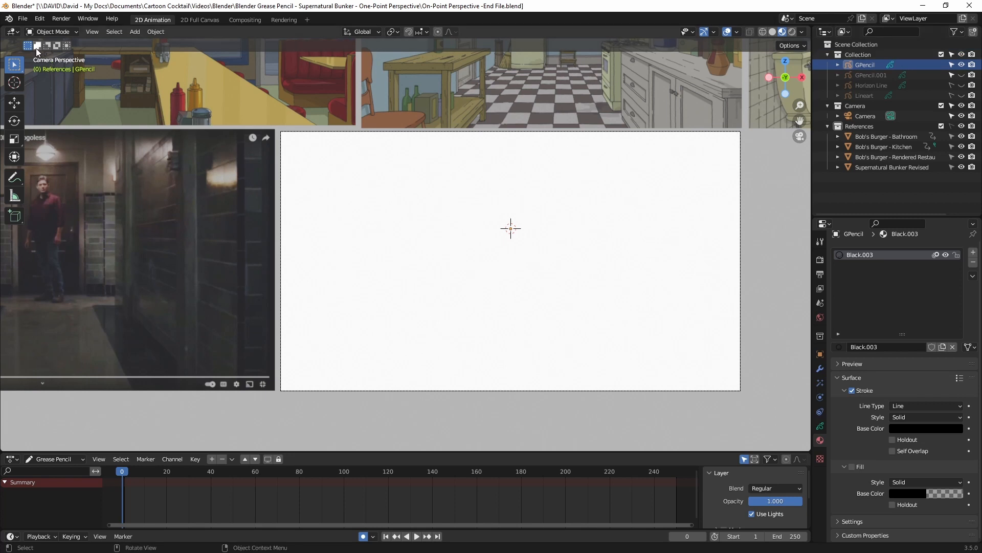
Put GPencil in Draw Mode and draw four Radial-guided diagonals through the vanishing point toward the canvas corners
click(43, 32)
click(51, 78)
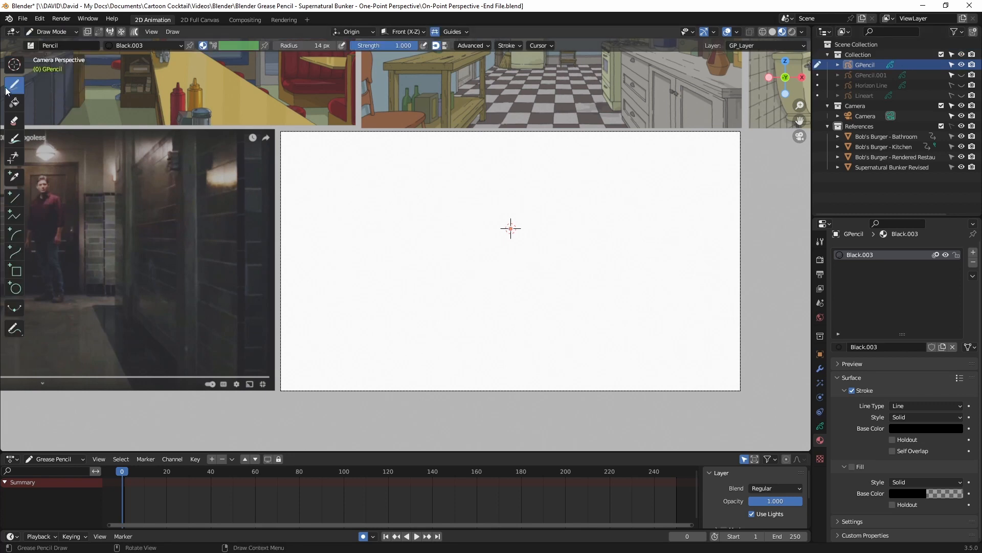
click(453, 33)
mouse_move(389, 118)
mouse_down()
mouse_move(516, 242)
mouse_move(427, 301)
mouse_move(358, 369)
mouse_up()
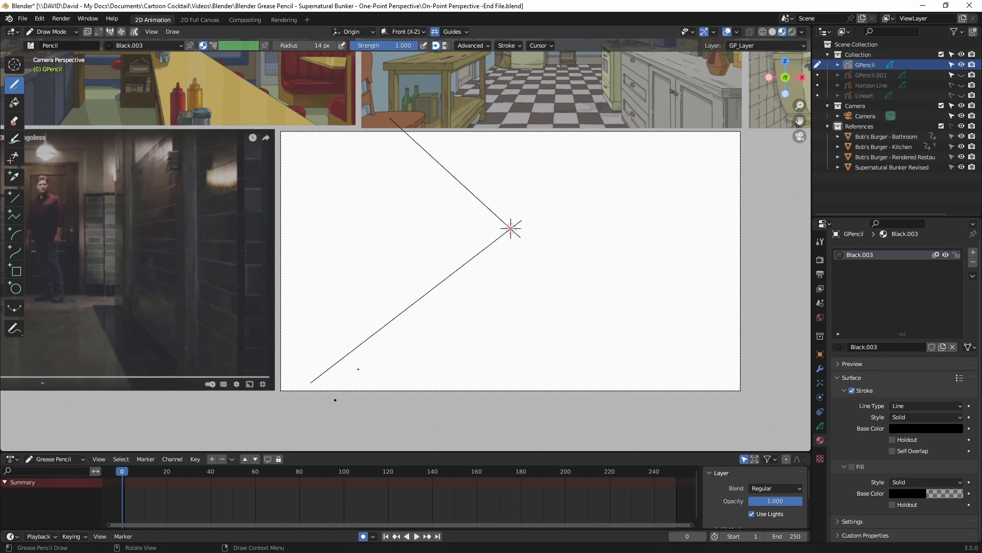
drag(522, 221, 677, 113)
drag(517, 231, 754, 378)
Set the guide type to Grid and draw two straight verticals on either side of the vanishing point
click(460, 32)
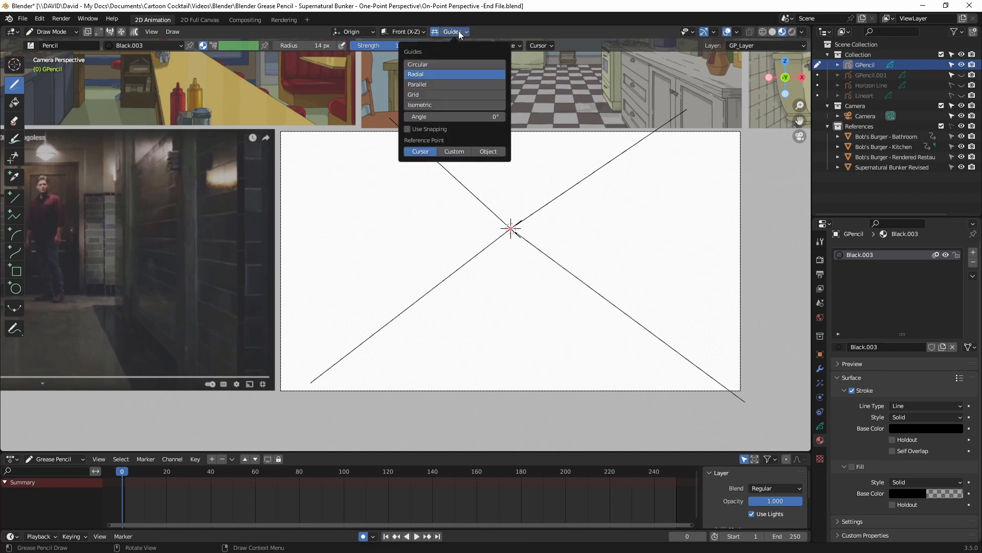
click(446, 92)
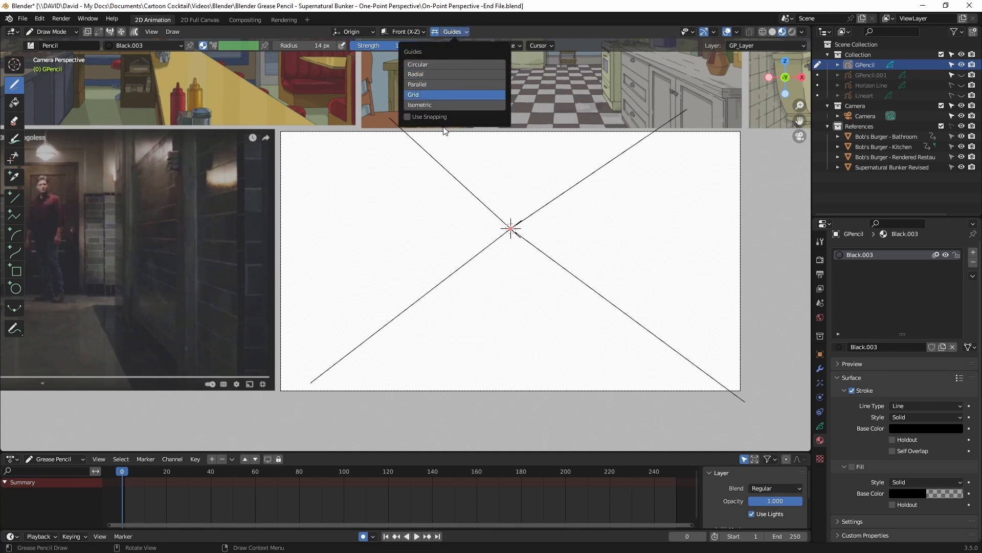
drag(443, 133, 443, 352)
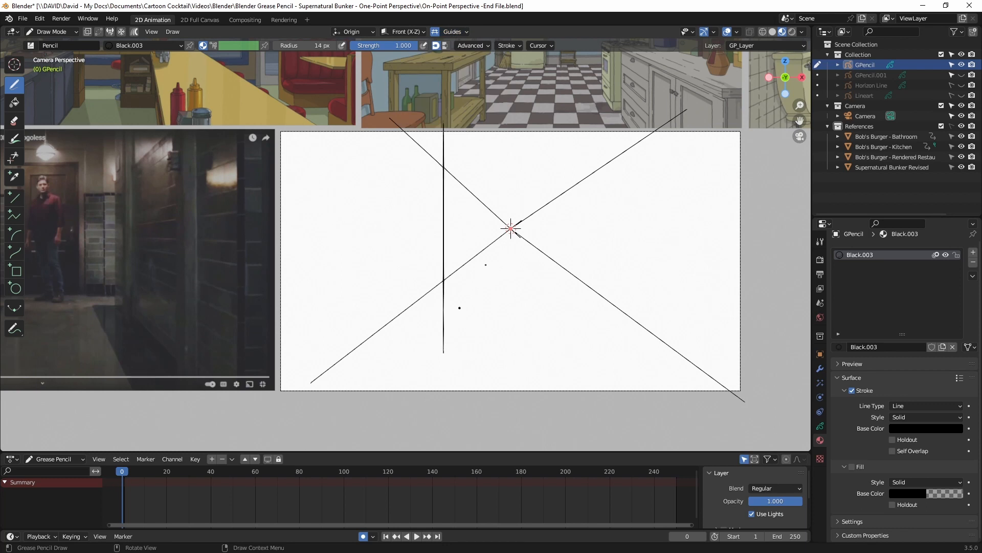
drag(572, 123, 572, 338)
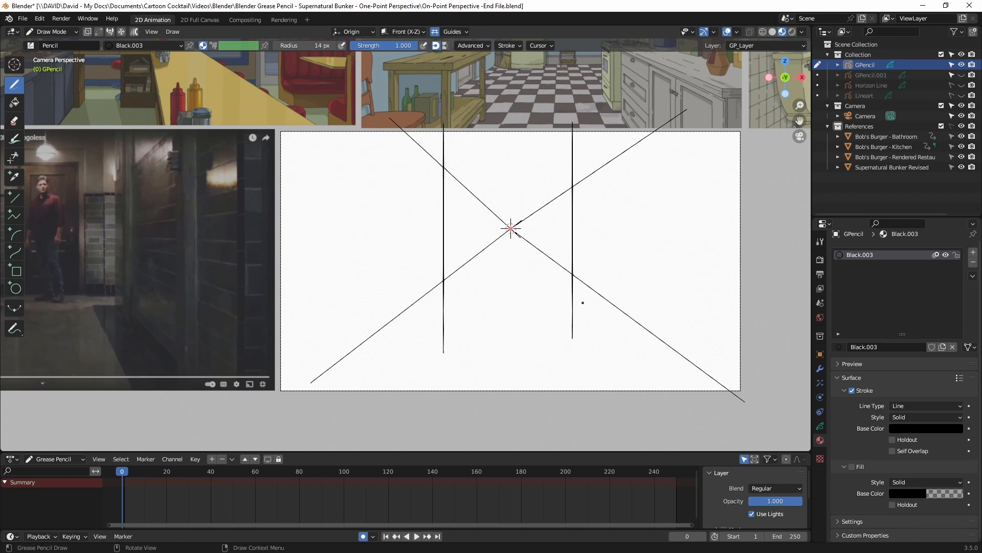
Review the brush's Advanced and Stroke settings
click(512, 45)
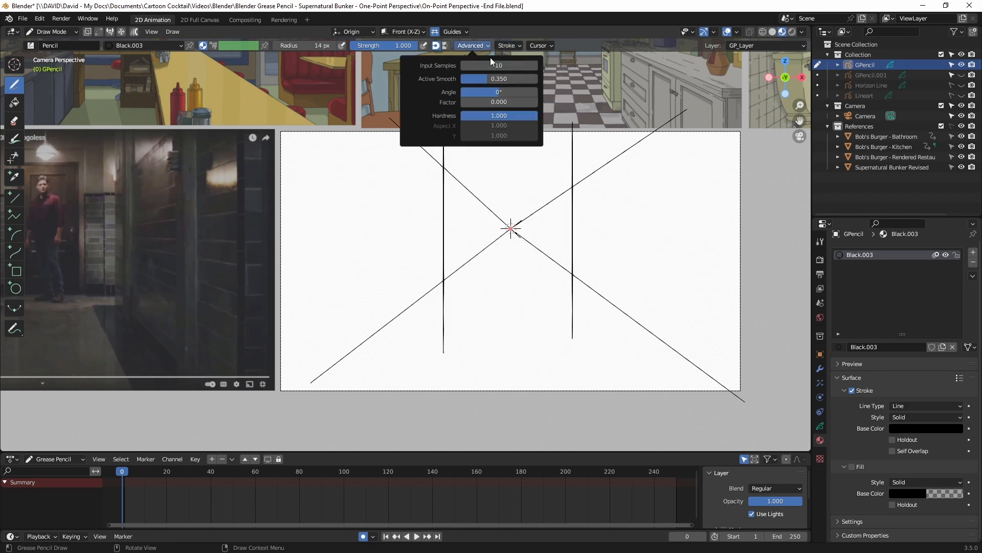
click(515, 45)
click(516, 45)
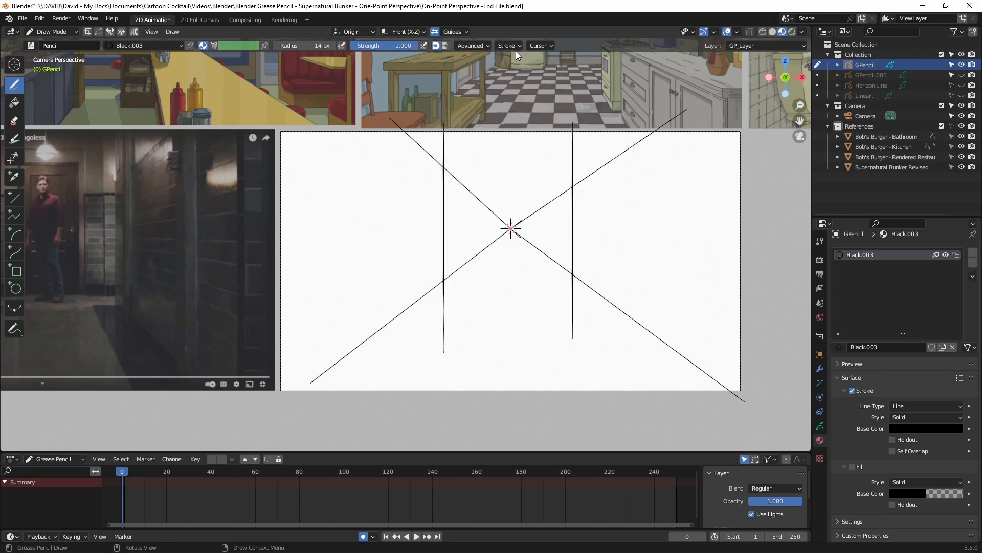
Select all the guided strokes in Edit Mode, examine their points up close, and return to Draw Mode
click(64, 32)
click(63, 56)
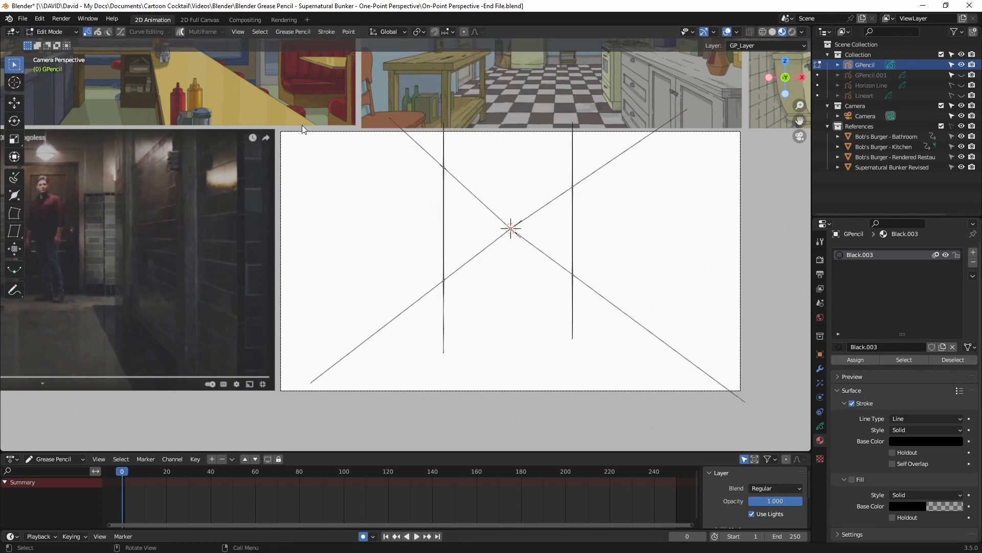
mouse_move(294, 100)
mouse_down()
mouse_move(501, 263)
mouse_move(773, 405)
mouse_up()
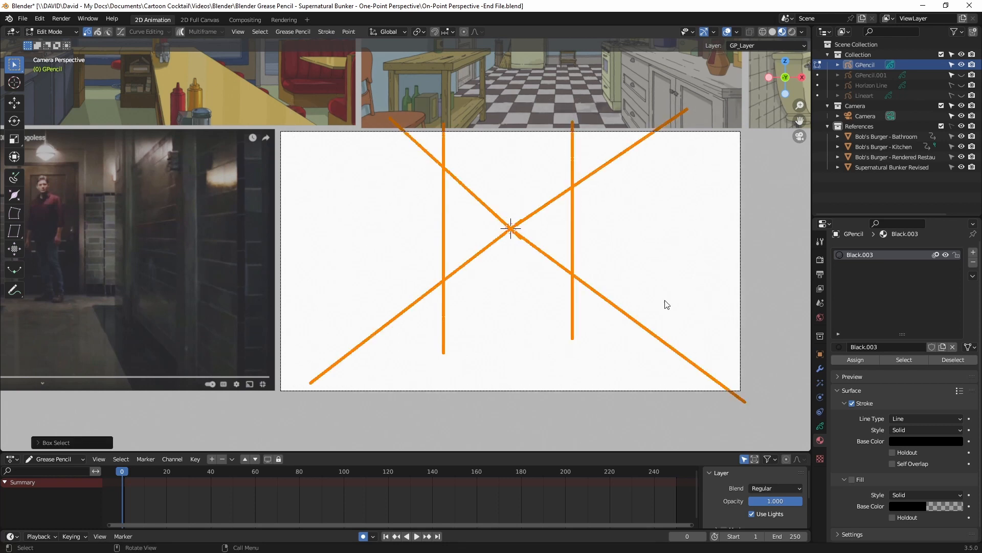
scroll(590, 256, up, 10)
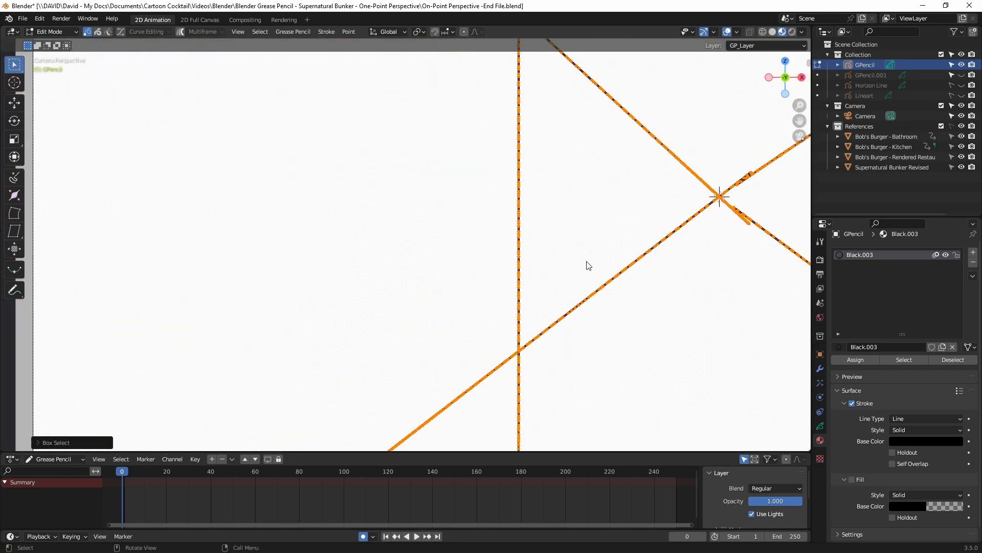
scroll(588, 266, down, 10)
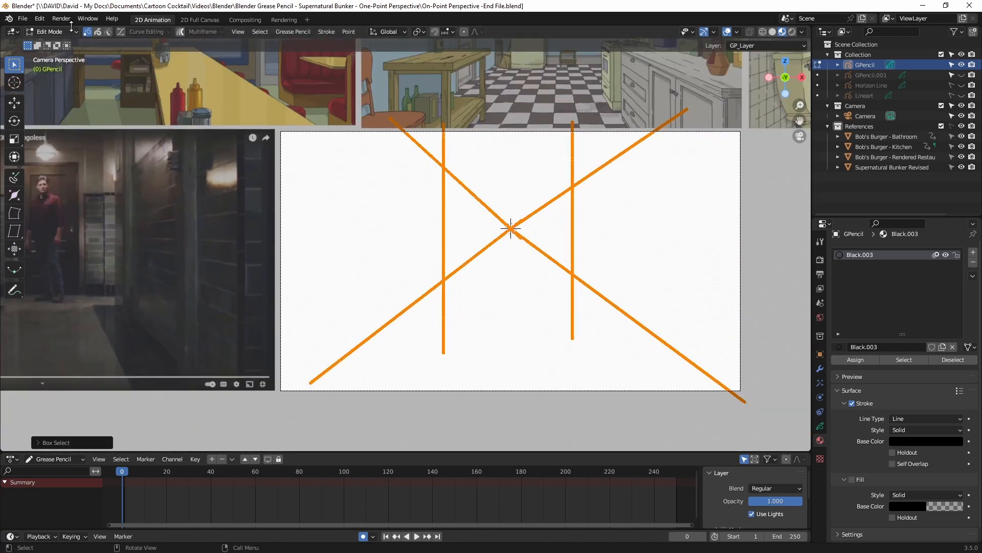
click(48, 32)
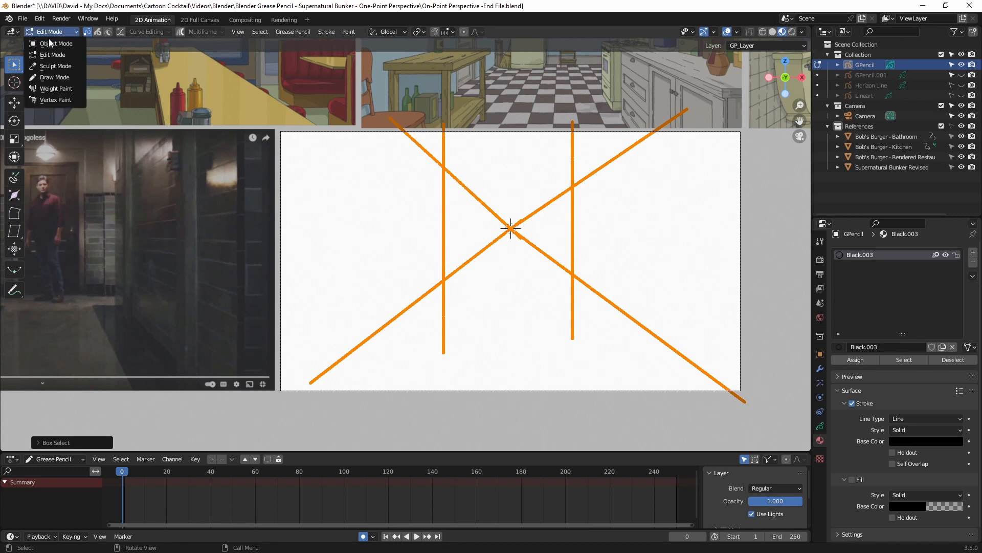
click(55, 78)
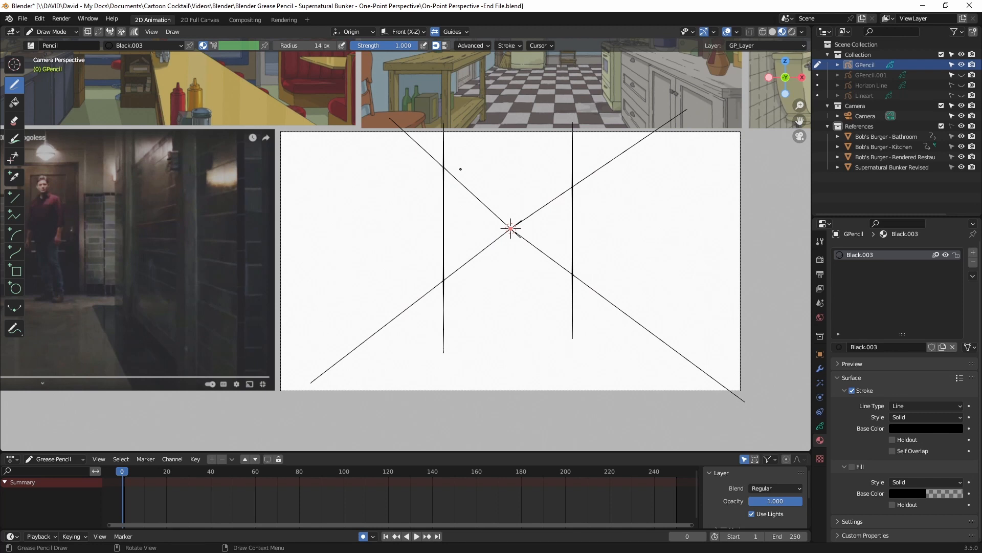
Trim the right vertical's upper end with the Cutter tool and try to trim the verticals' lower ends, undoing the last cut
click(14, 158)
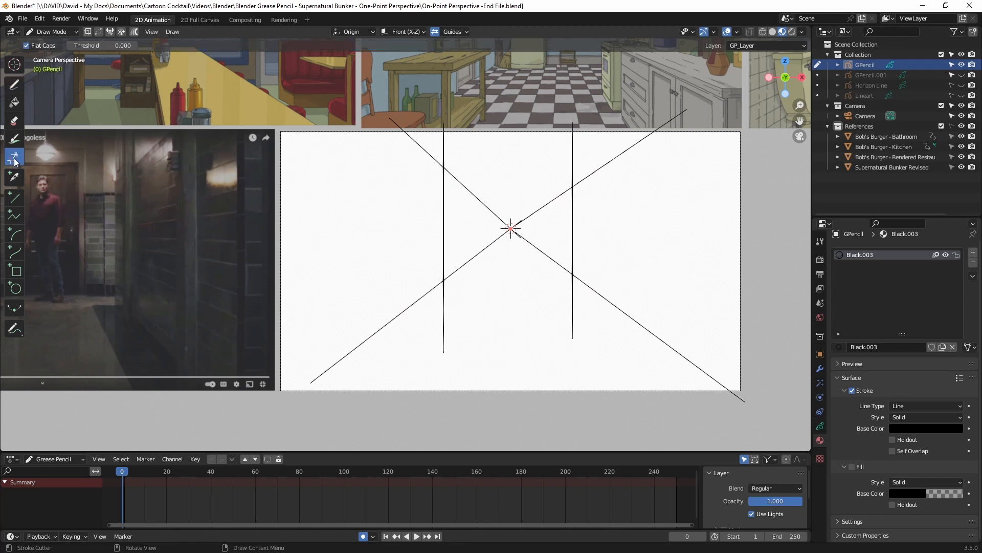
mouse_move(601, 121)
mouse_down()
mouse_move(555, 165)
mouse_move(587, 139)
mouse_move(582, 170)
mouse_move(586, 138)
mouse_up()
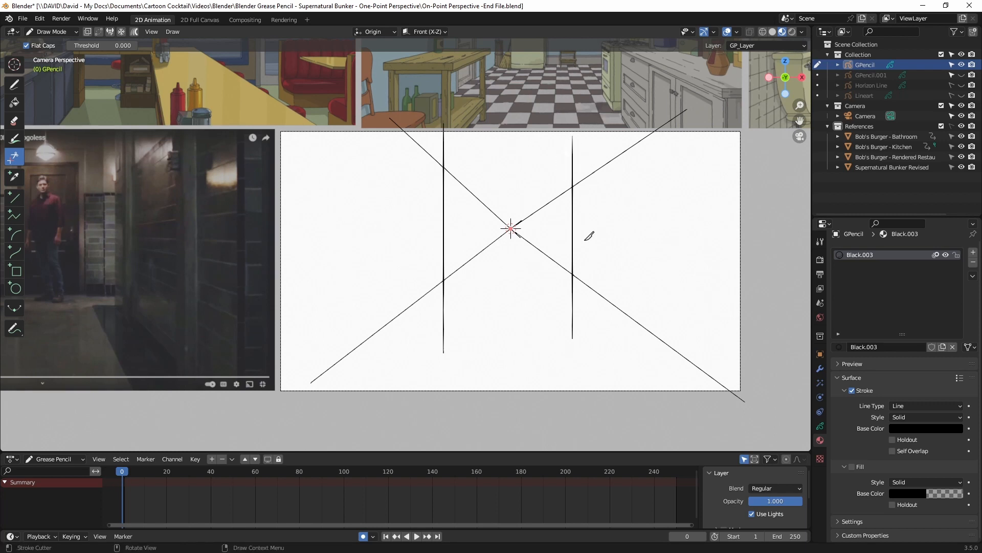
drag(582, 293, 586, 338)
mouse_move(471, 314)
mouse_down()
mouse_move(476, 344)
mouse_move(461, 286)
mouse_up()
key(ctrl+z)
Try to cut the outer part of the lower-right diagonal twice, undoing each cut
drag(713, 330, 711, 395)
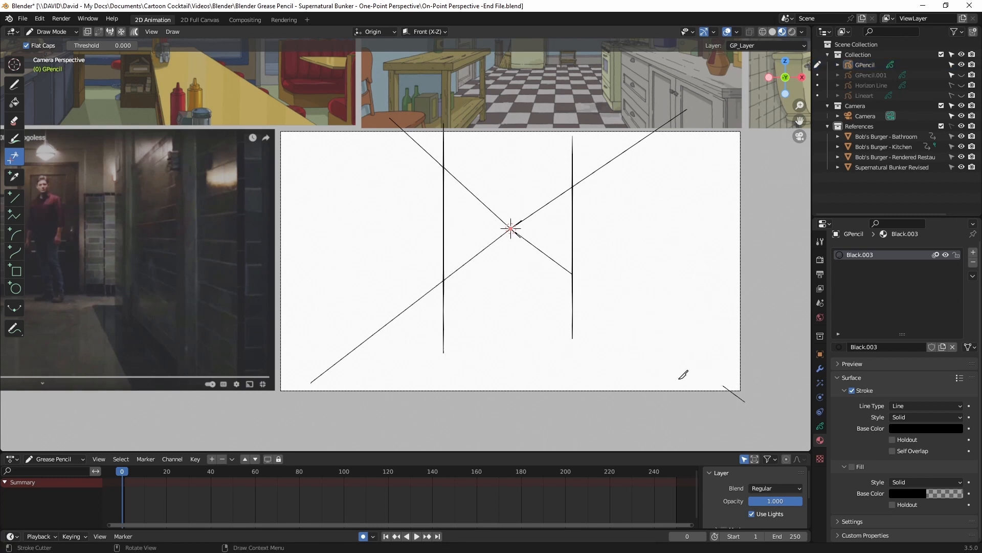
key(ctrl+z)
mouse_move(753, 362)
mouse_down()
mouse_move(780, 411)
mouse_move(785, 397)
mouse_up()
key(ctrl+z)
Cut the upper-left diagonal back to the left vertical, trim that vertical's upper end, and try to trim both verticals' lower ends
drag(424, 105, 409, 89)
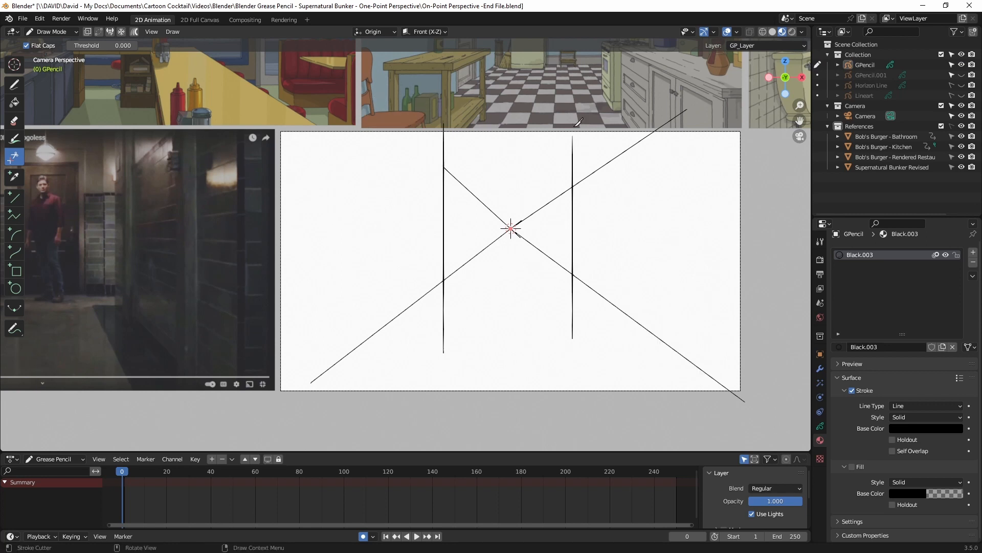
drag(446, 106, 467, 119)
mouse_move(584, 134)
mouse_down()
mouse_move(564, 183)
mouse_move(576, 184)
mouse_move(593, 152)
mouse_up()
mouse_move(452, 121)
mouse_down()
mouse_move(439, 163)
mouse_move(466, 152)
mouse_up()
mouse_move(449, 278)
mouse_down()
mouse_move(443, 355)
mouse_move(484, 353)
mouse_up()
mouse_move(571, 305)
mouse_down()
mouse_move(568, 274)
mouse_move(583, 291)
mouse_move(542, 336)
mouse_up()
mouse_move(459, 284)
mouse_down()
mouse_move(467, 353)
mouse_move(470, 296)
mouse_up()
mouse_move(580, 308)
mouse_down()
mouse_move(585, 321)
mouse_move(593, 309)
mouse_up()
With guides off, draw two short freehand verticals and four diagonals in the upper-left area of the canvas
key(d)
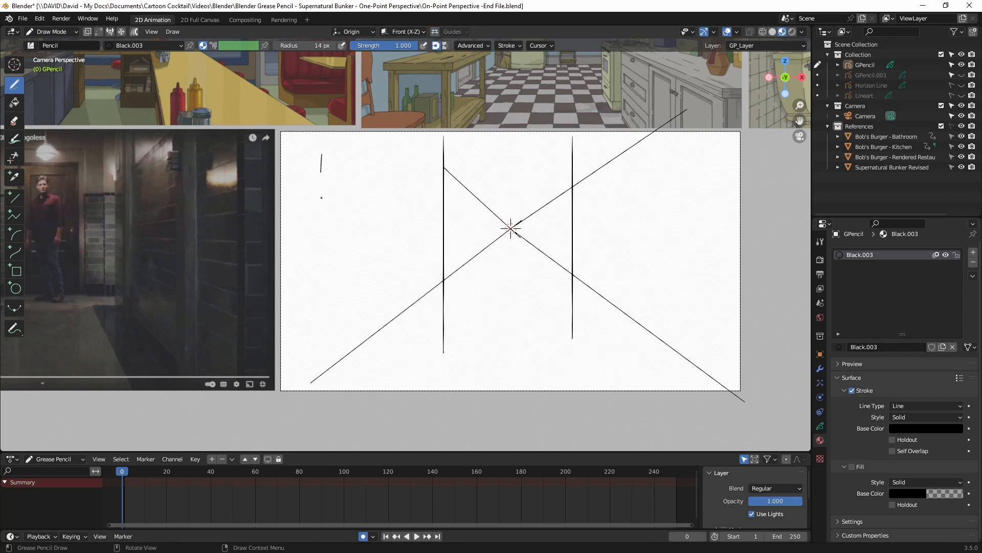
drag(321, 197, 322, 273)
drag(360, 152, 360, 273)
mouse_move(301, 164)
mouse_down()
mouse_move(342, 210)
mouse_move(297, 263)
mouse_up()
drag(352, 200, 391, 170)
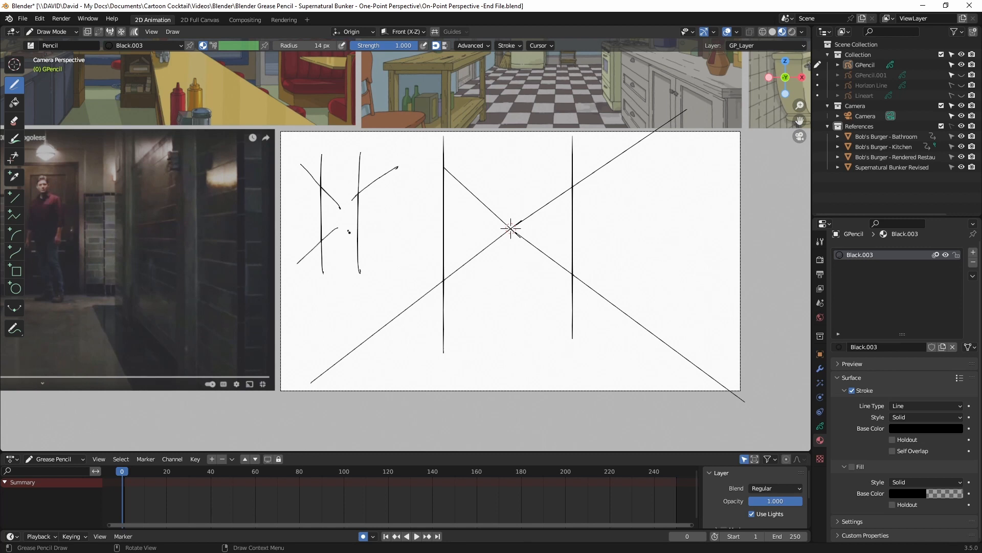
drag(347, 229, 391, 247)
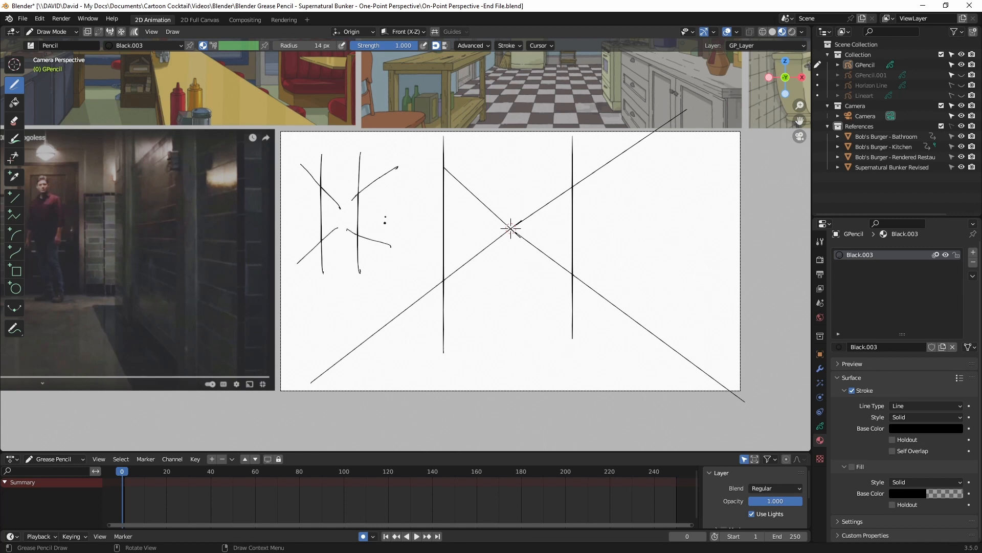
Trim the freehand diagonals' inner ends back to their verticals with the Cutter tool, and try to cut the guided right vertical's lower end
click(14, 157)
drag(332, 217, 335, 219)
mouse_move(338, 219)
mouse_down()
mouse_move(344, 234)
mouse_move(350, 225)
mouse_up()
drag(346, 182, 354, 188)
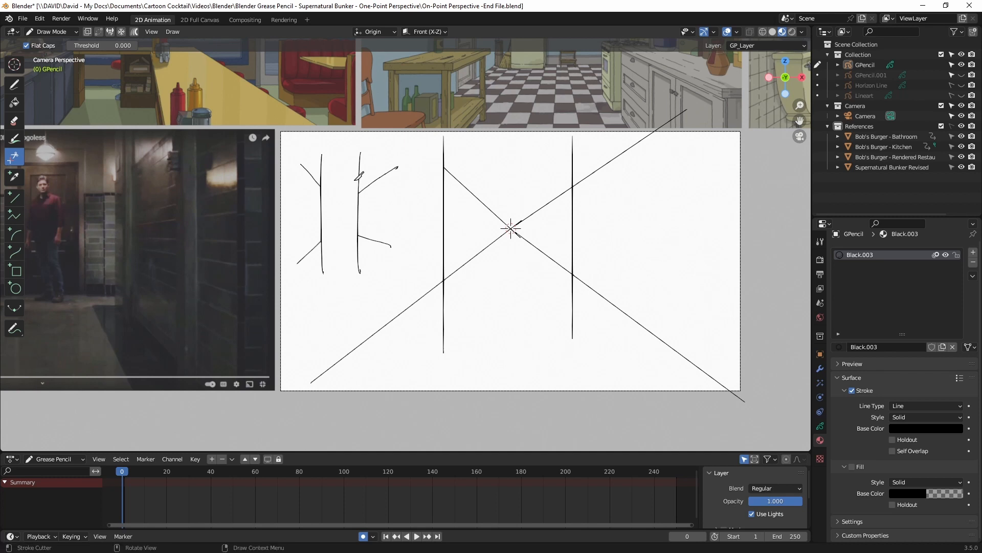
mouse_move(465, 303)
mouse_down()
mouse_move(464, 352)
mouse_move(467, 303)
mouse_up()
drag(571, 299, 581, 323)
Switch to Edit Mode and box-select the freehand and guided lines across the canvas to compare their stroke points up close
click(47, 32)
click(54, 51)
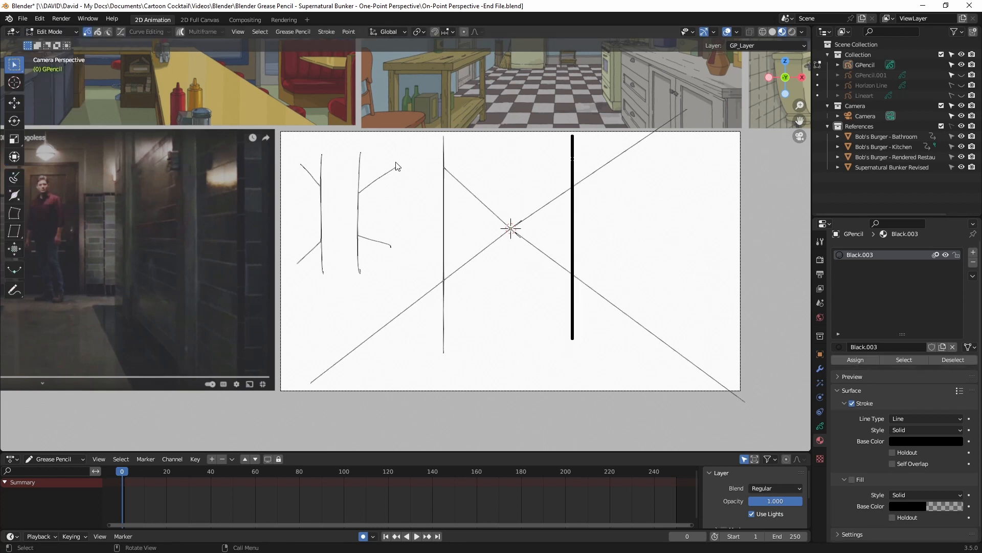
mouse_move(292, 133)
mouse_down()
mouse_move(609, 352)
mouse_move(707, 394)
mouse_up()
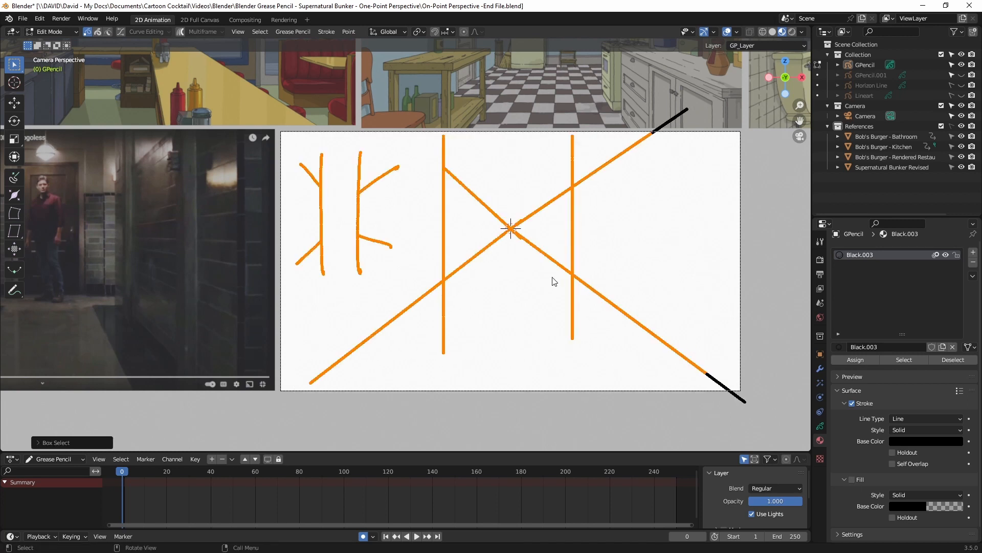
scroll(554, 281, up, 7)
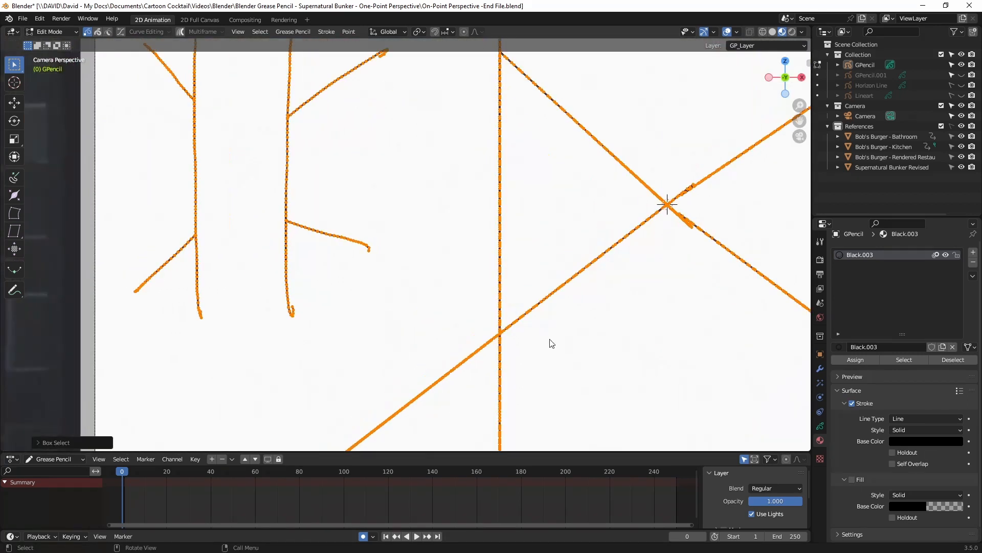
scroll(646, 412, down, 5)
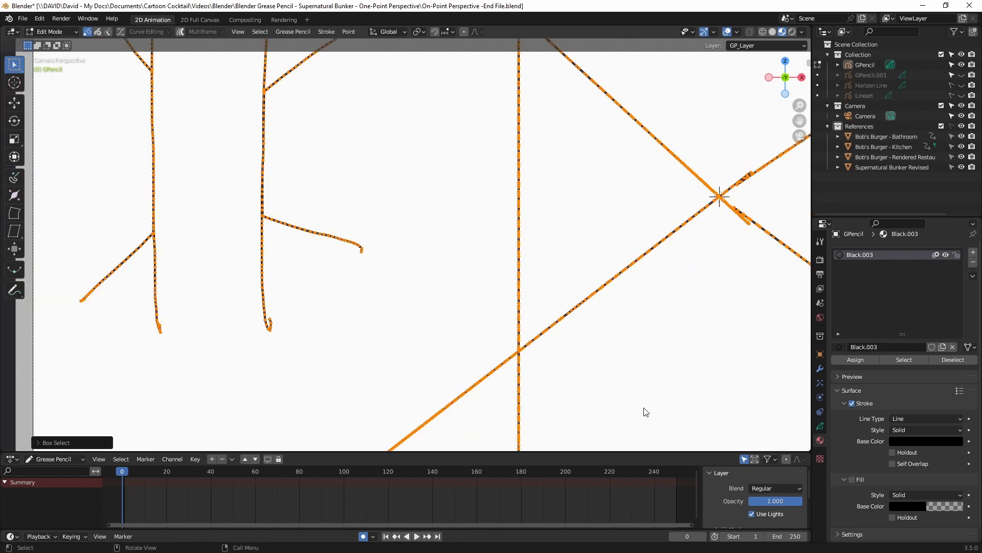
scroll(644, 411, down, 1)
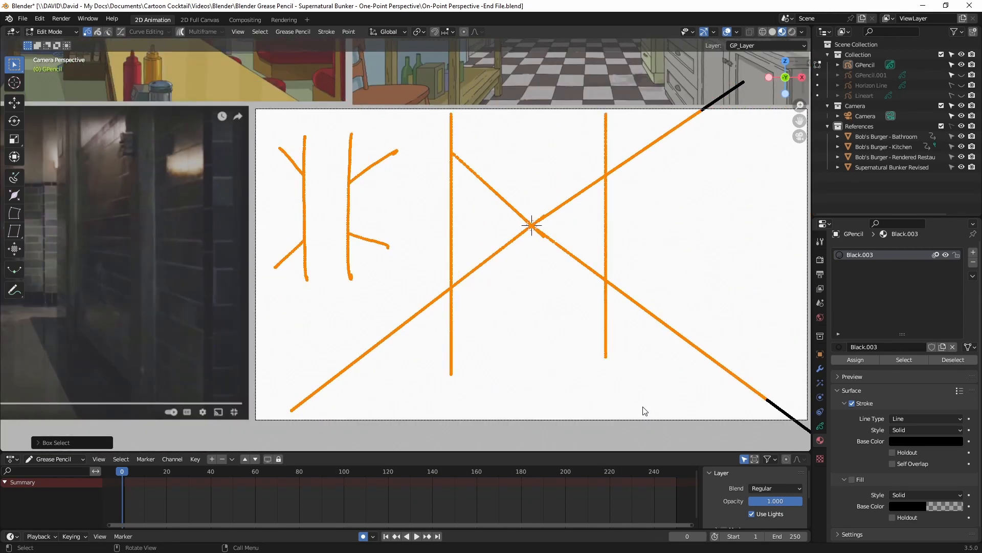